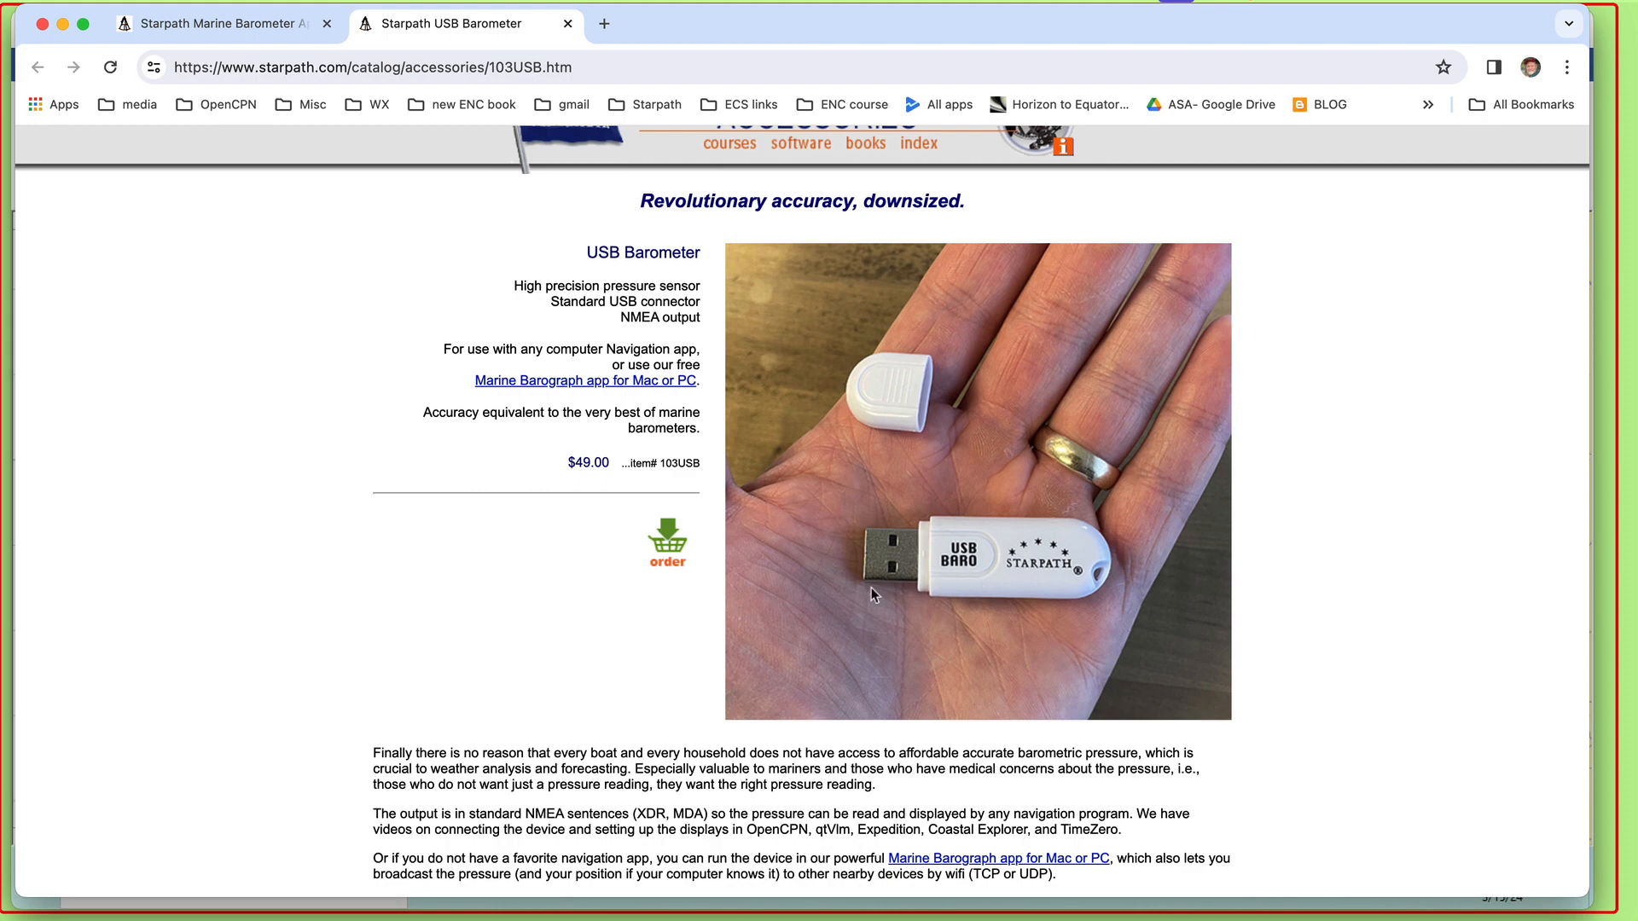
# Step: Look through the Starpath USB Barometer product page and its linked Marine Barograph app page, and return to the product page
pyautogui.scroll(-1, 930, 597)
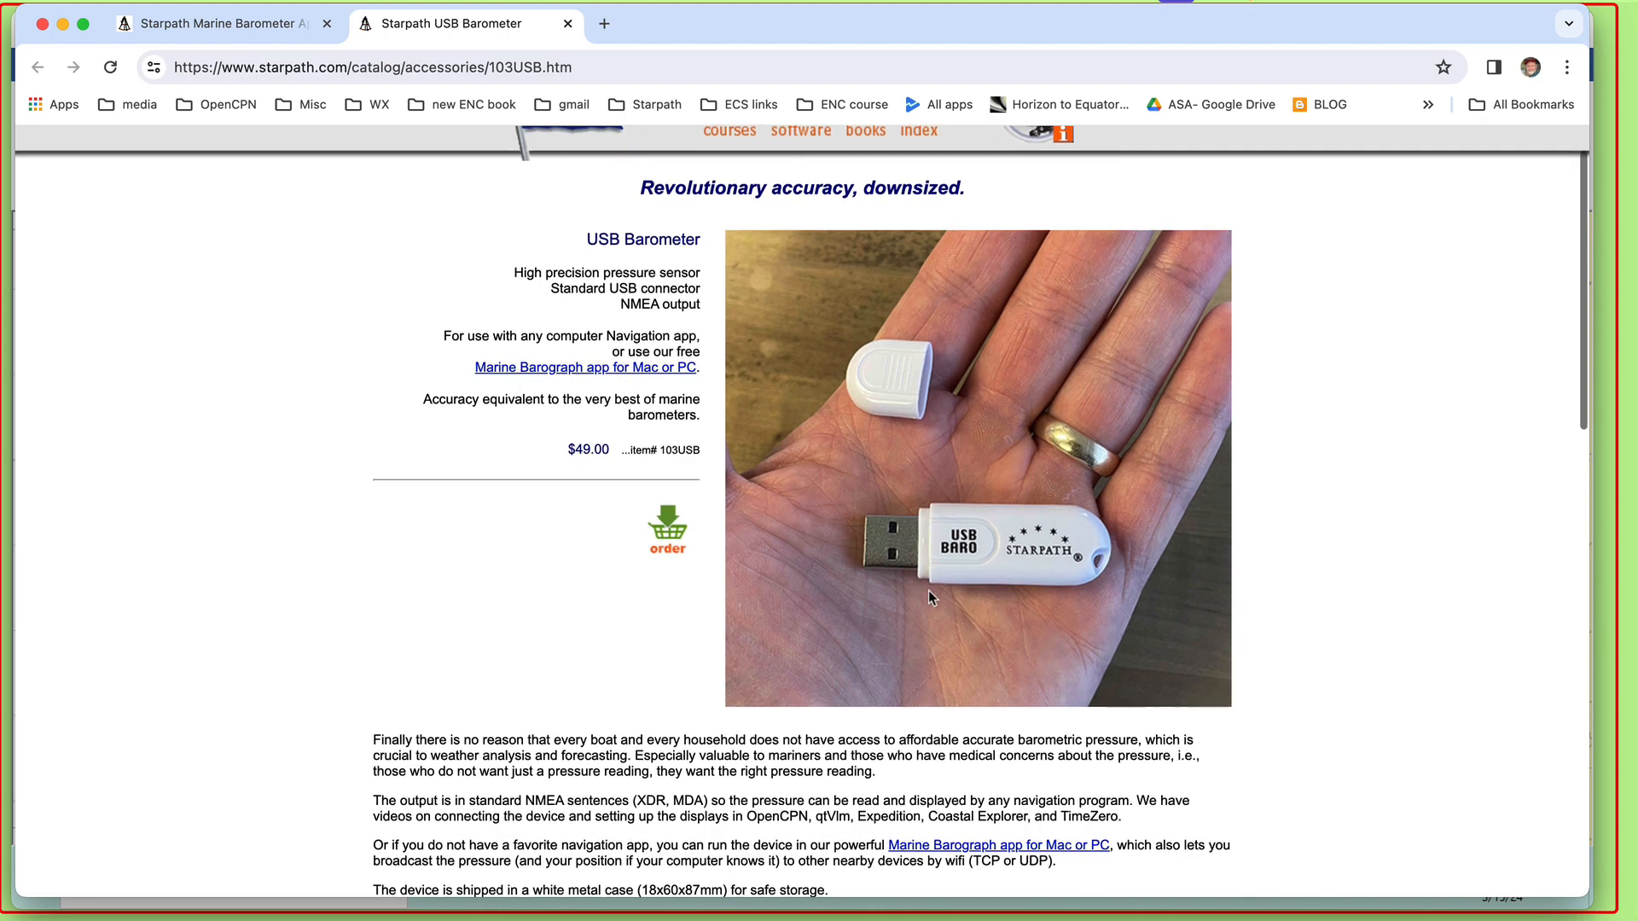
pyautogui.scroll(-5, 930, 597)
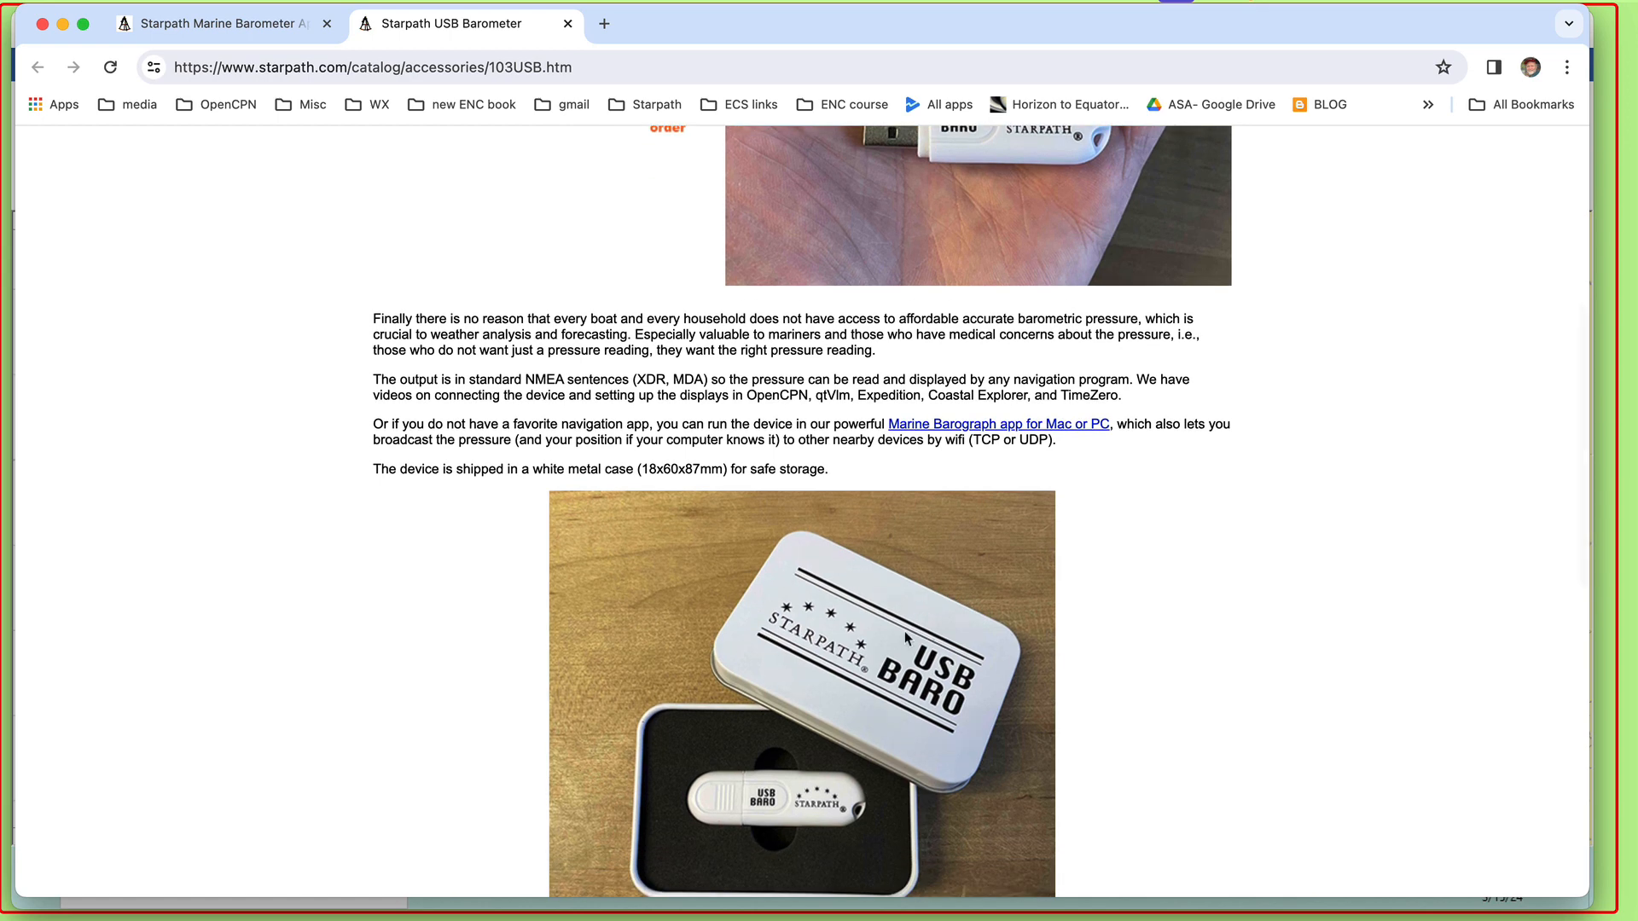
pyautogui.scroll(1, 906, 638)
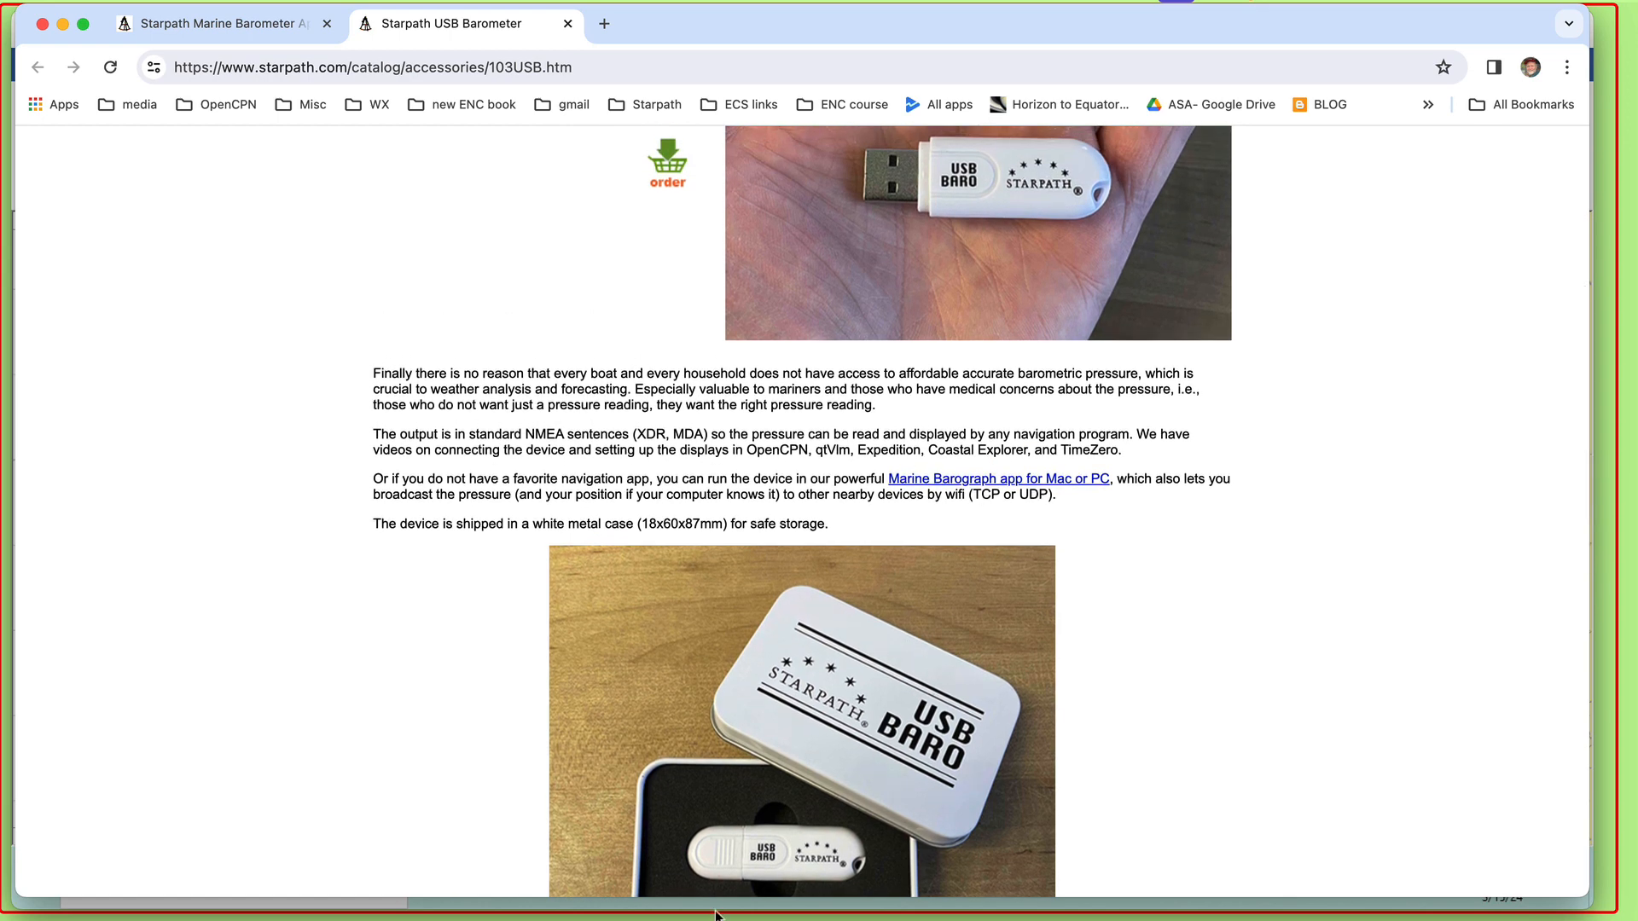
pyautogui.scroll(-1, 818, 861)
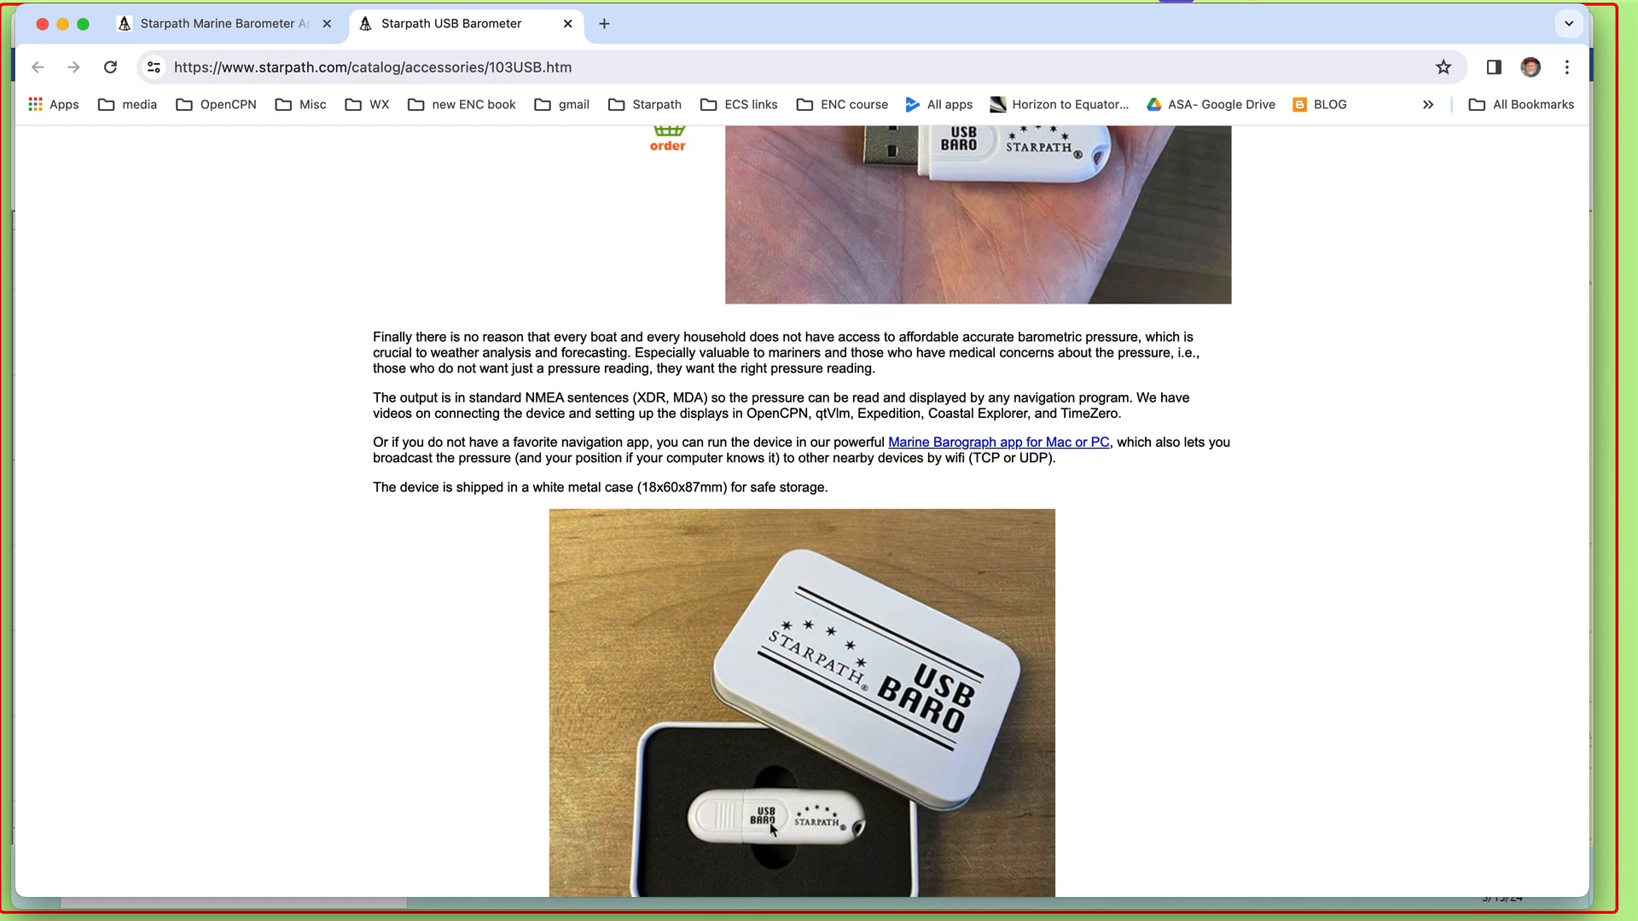
pyautogui.scroll(6, 803, 771)
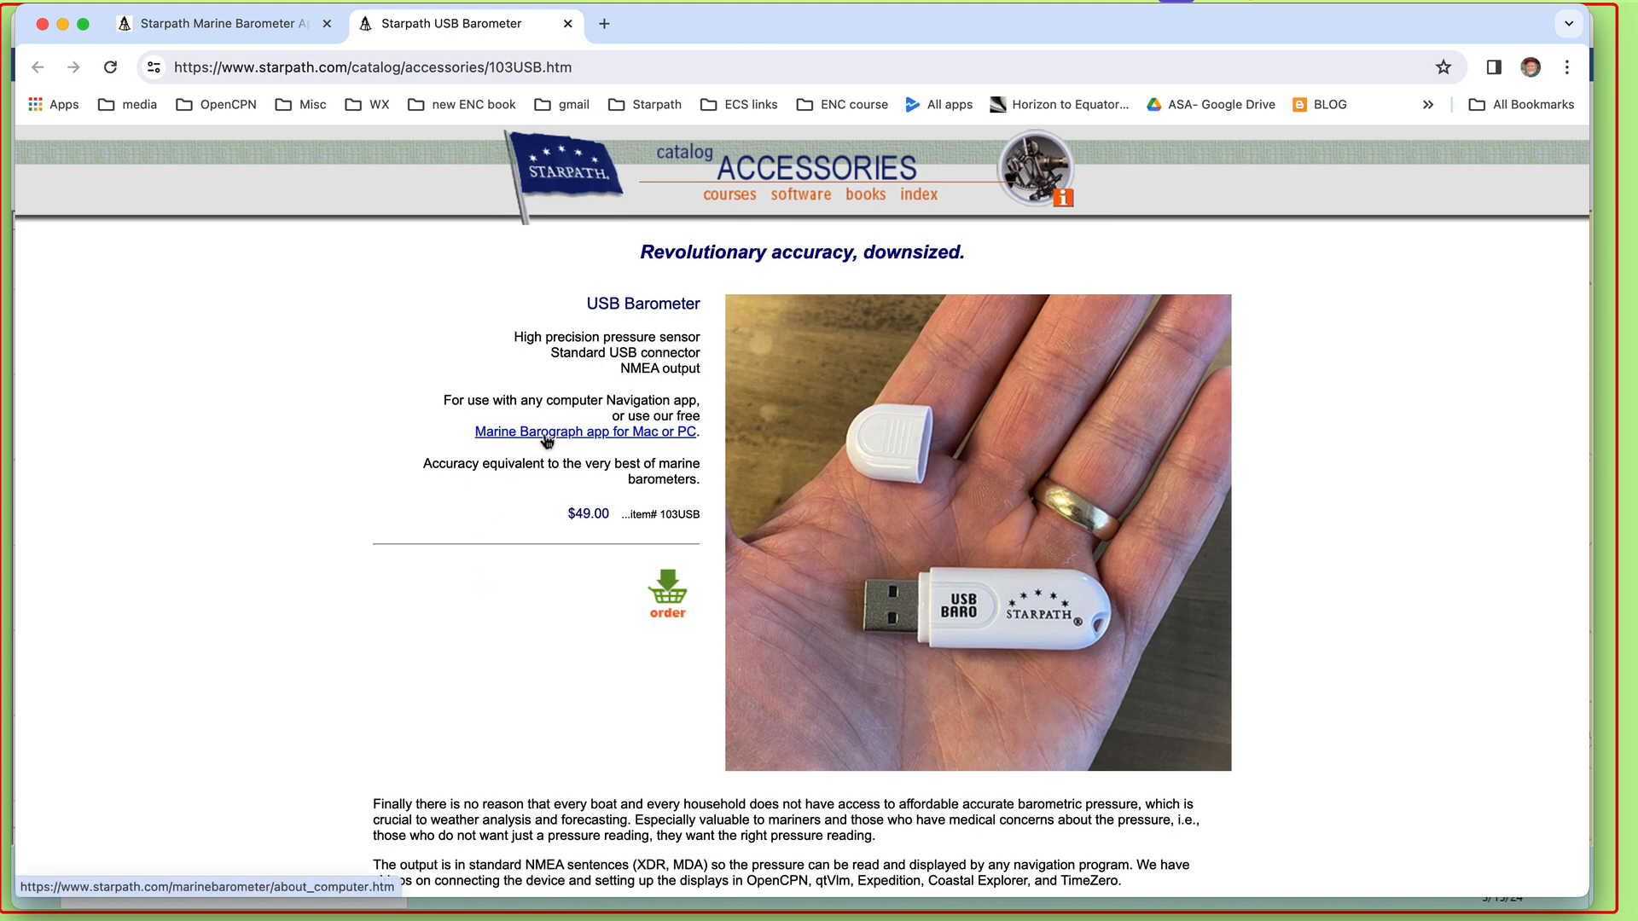
pyautogui.click(547, 433)
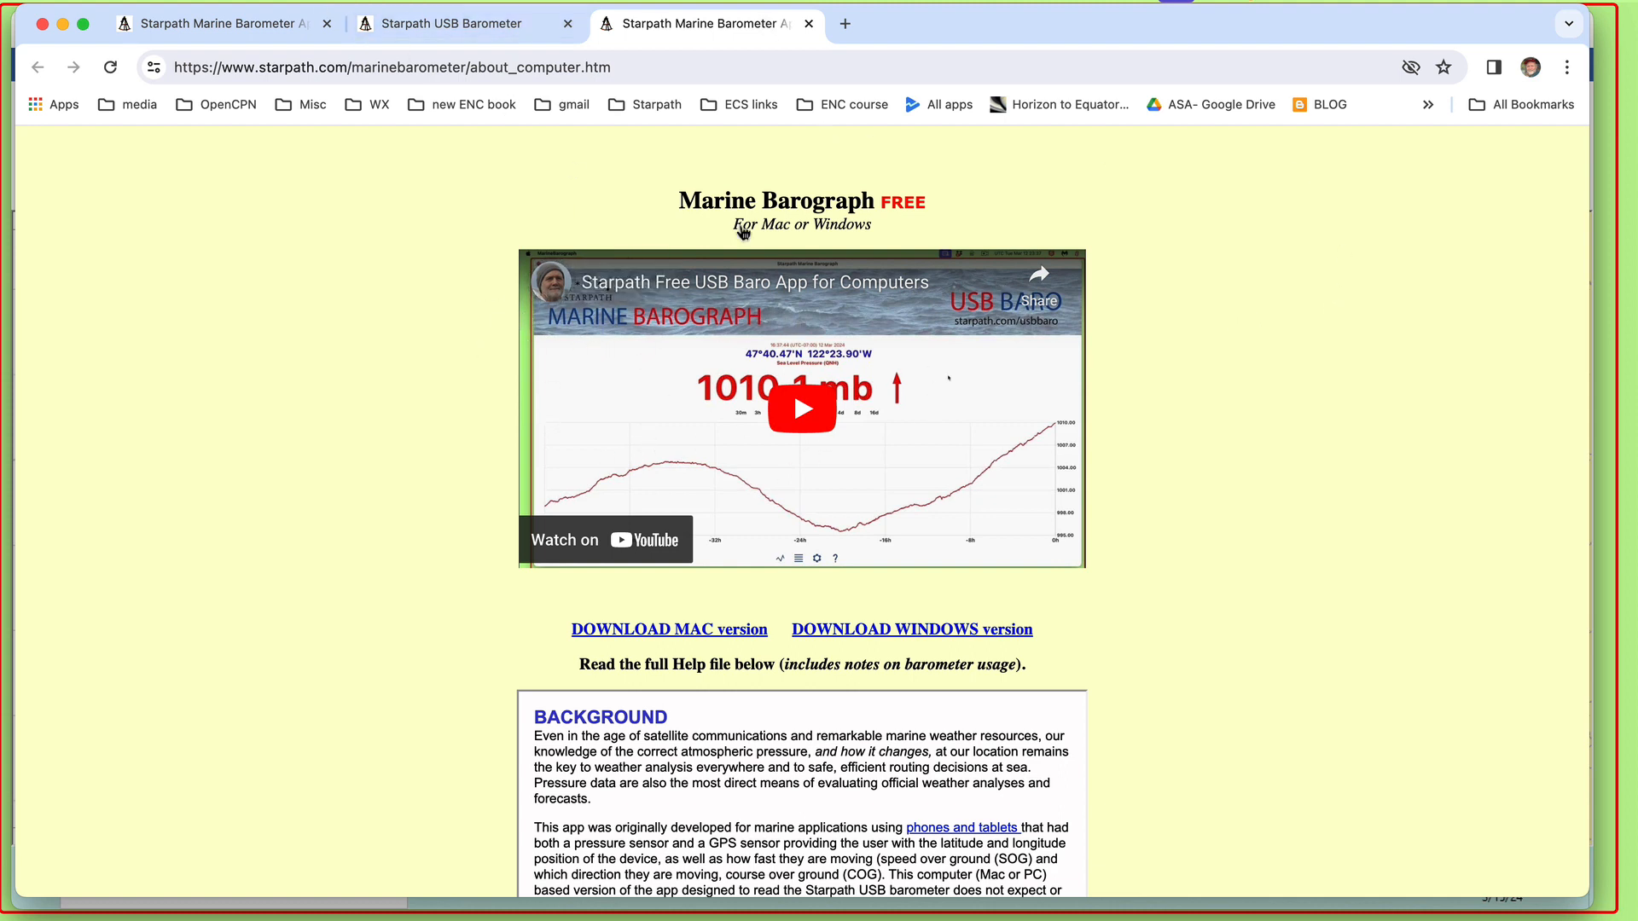
pyautogui.click(491, 25)
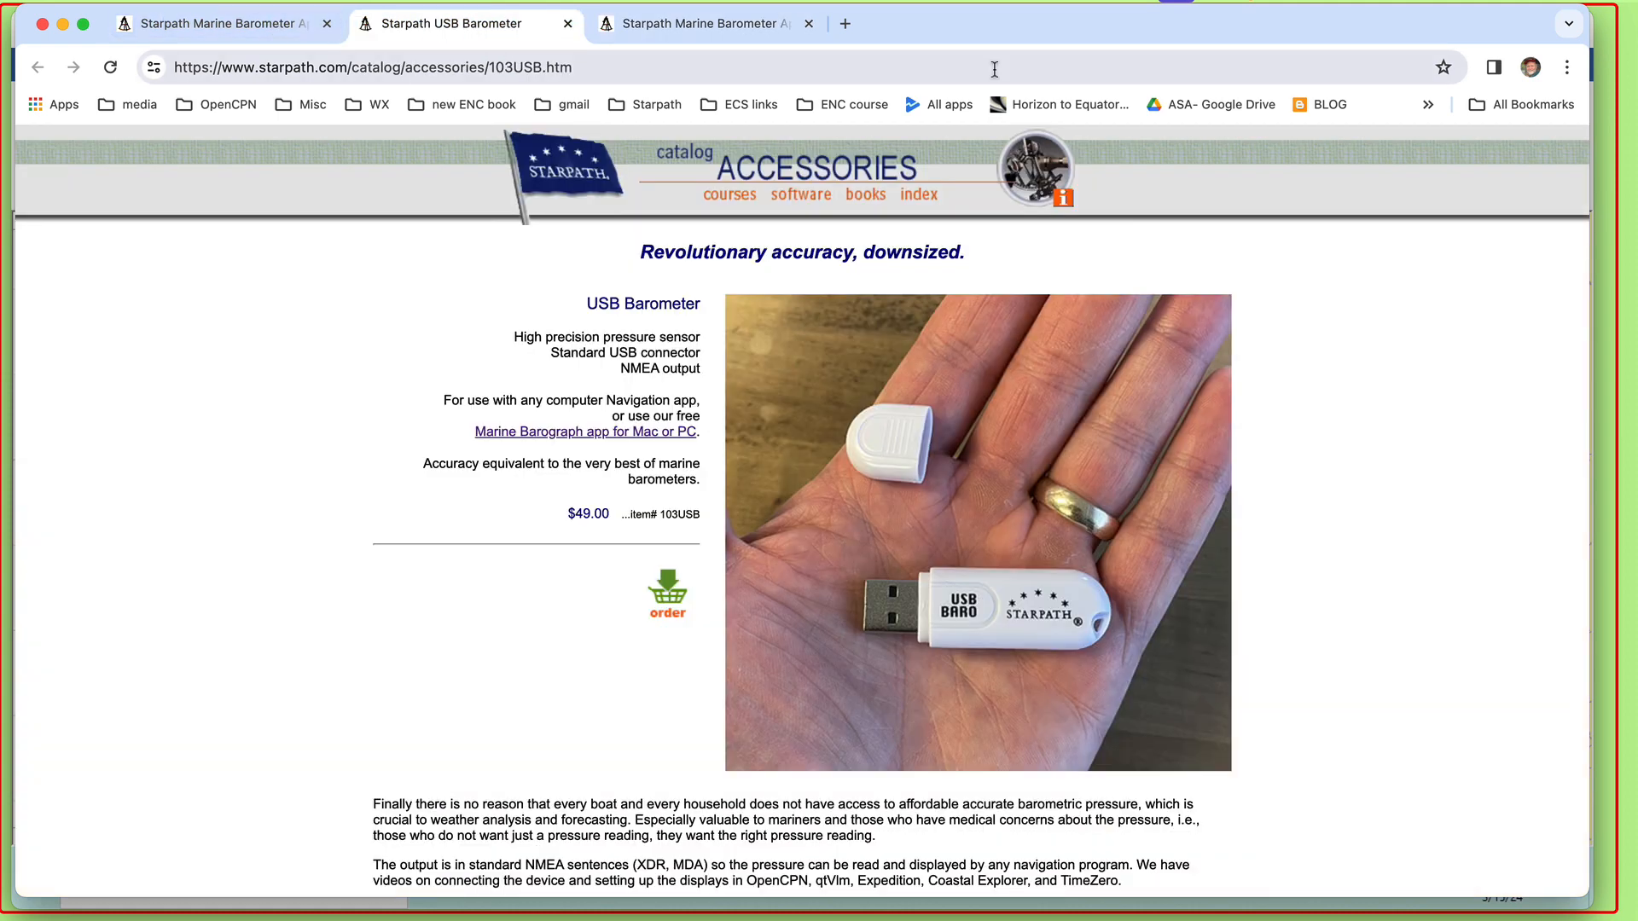
# Step: Switch to the Windows virtual machine, connect the MCS Starpath USB Baro to Windows and check its COM port in Device Manager
pyautogui.press('super+Tab')
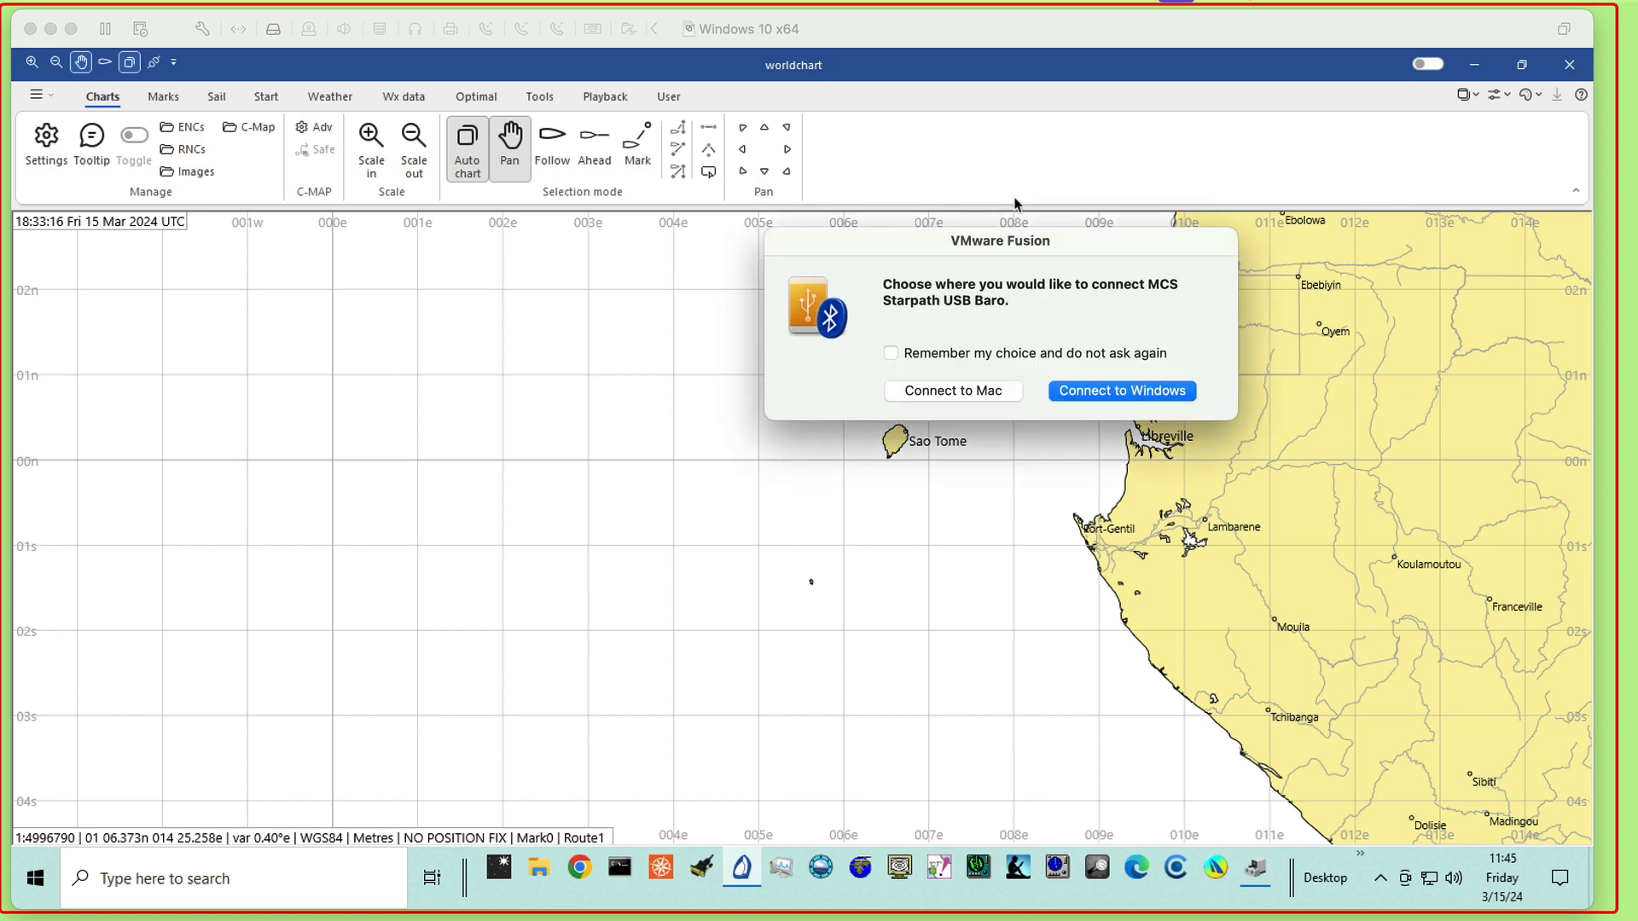
pyautogui.click(1126, 392)
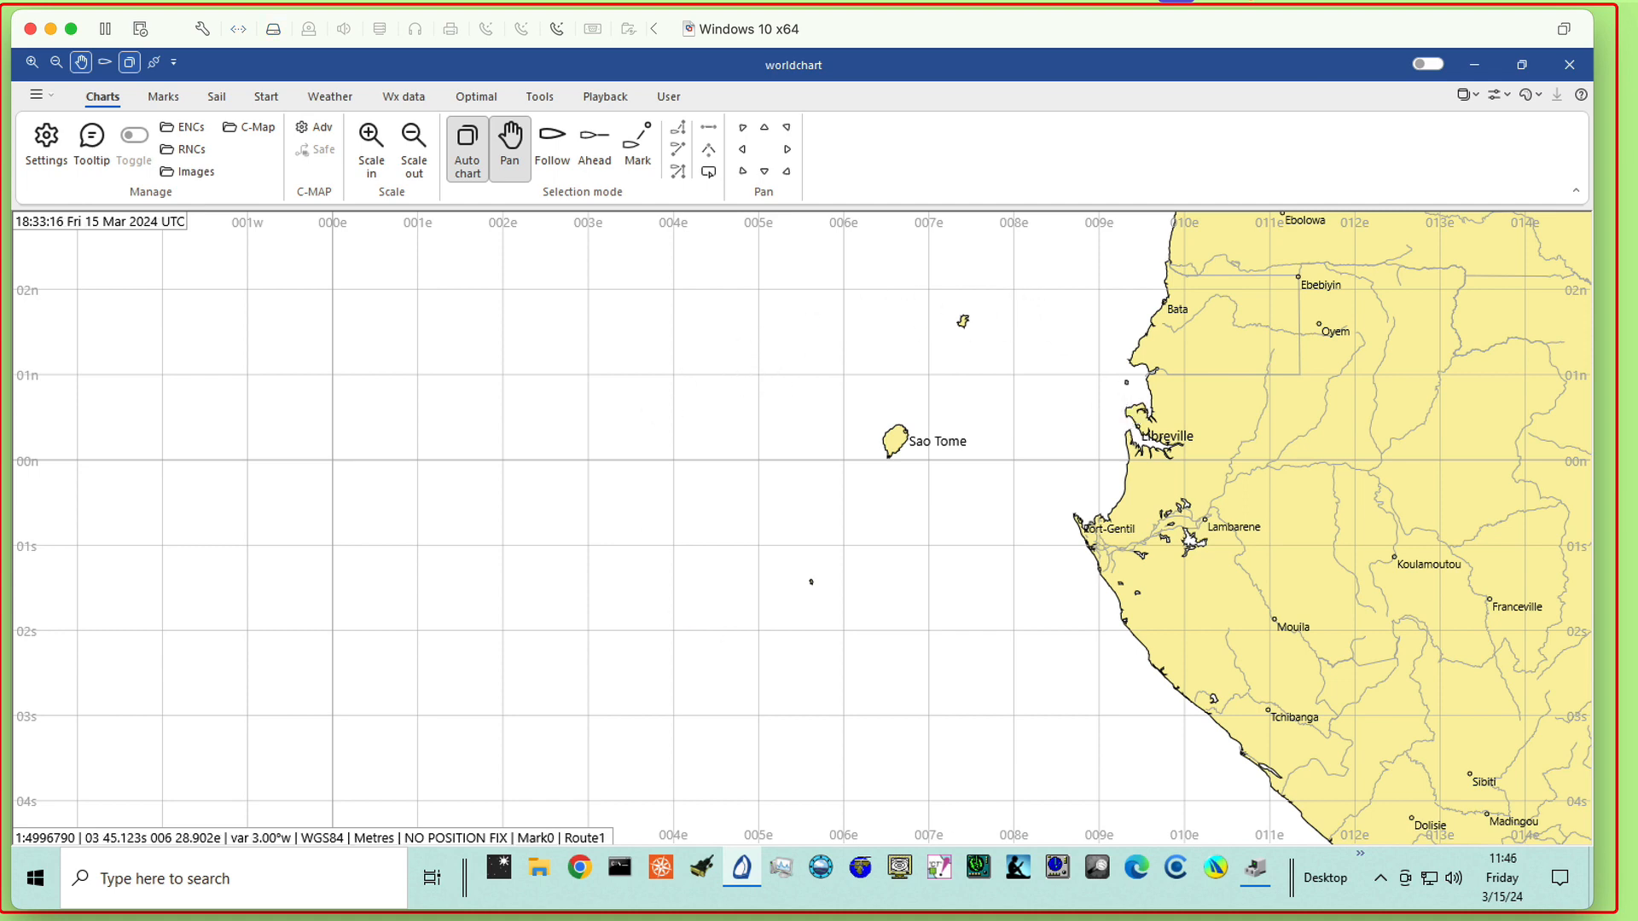
pyautogui.click(1257, 870)
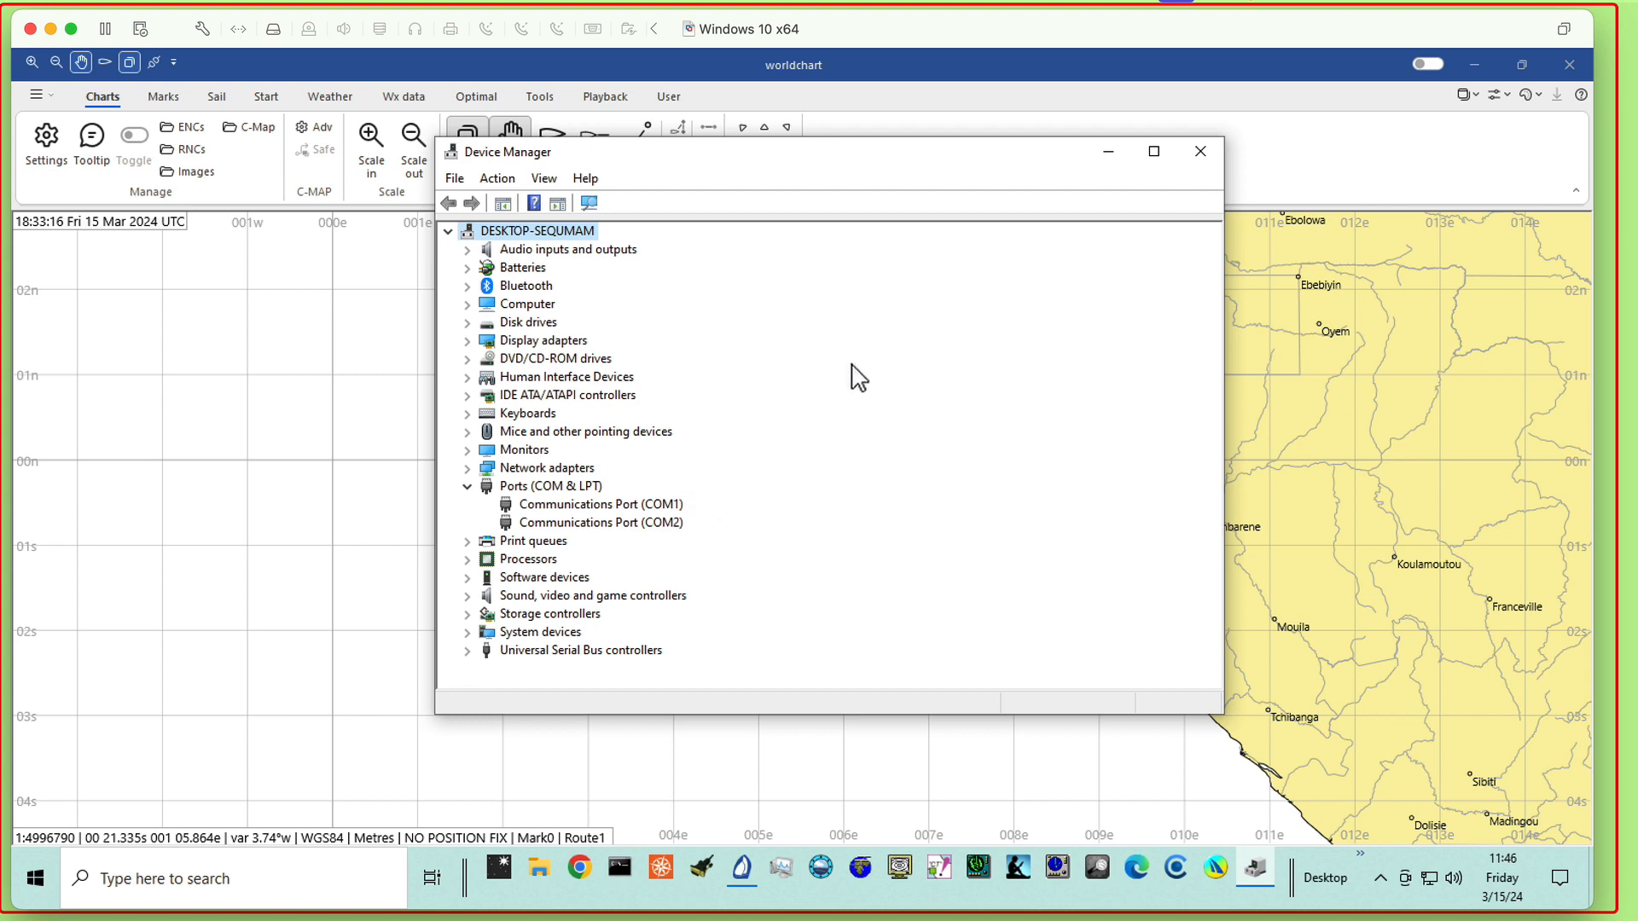
pyautogui.click(1105, 392)
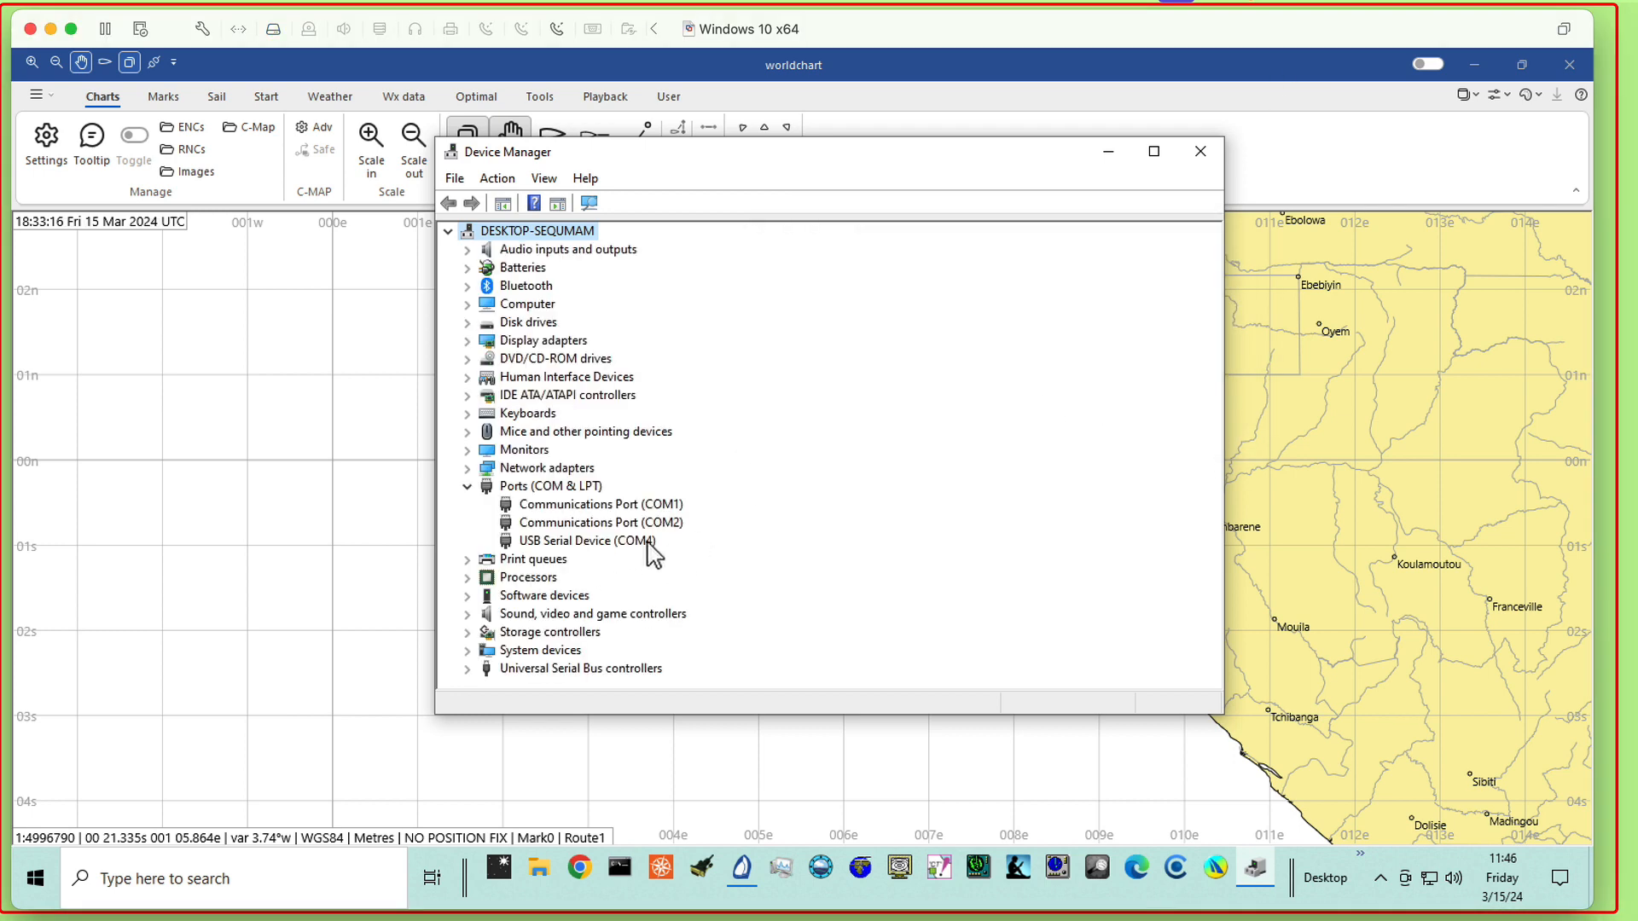
pyautogui.click(1200, 153)
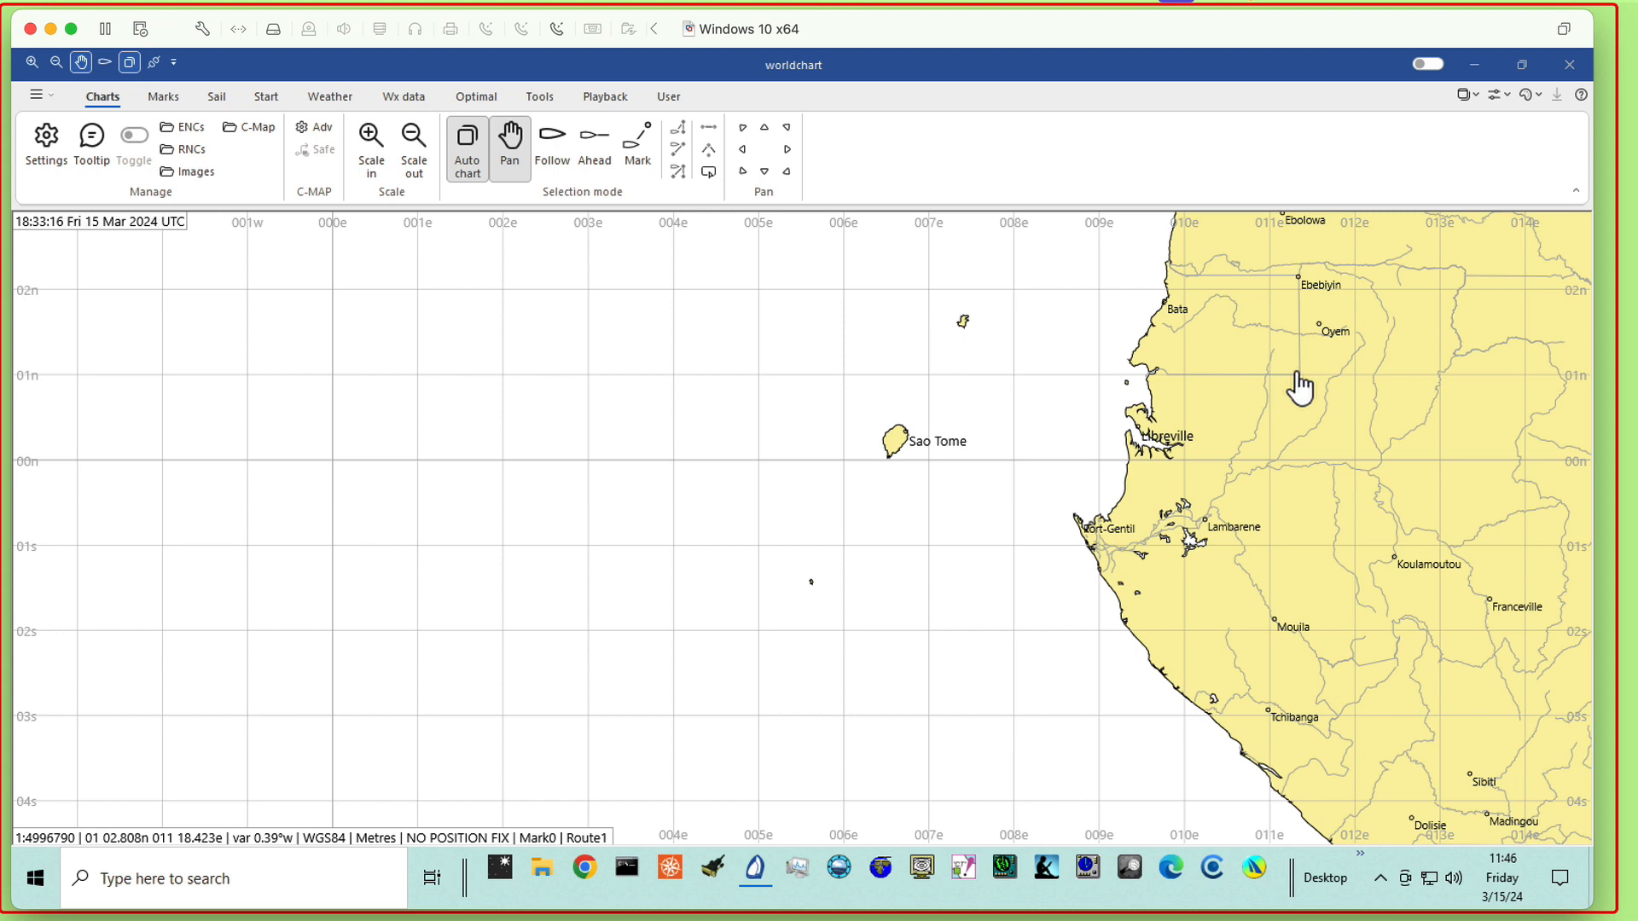
# Step: Show the Number boxes 3 pane in Expedition and make it a narrower floating window over the chart's African coast
pyautogui.click(1465, 95)
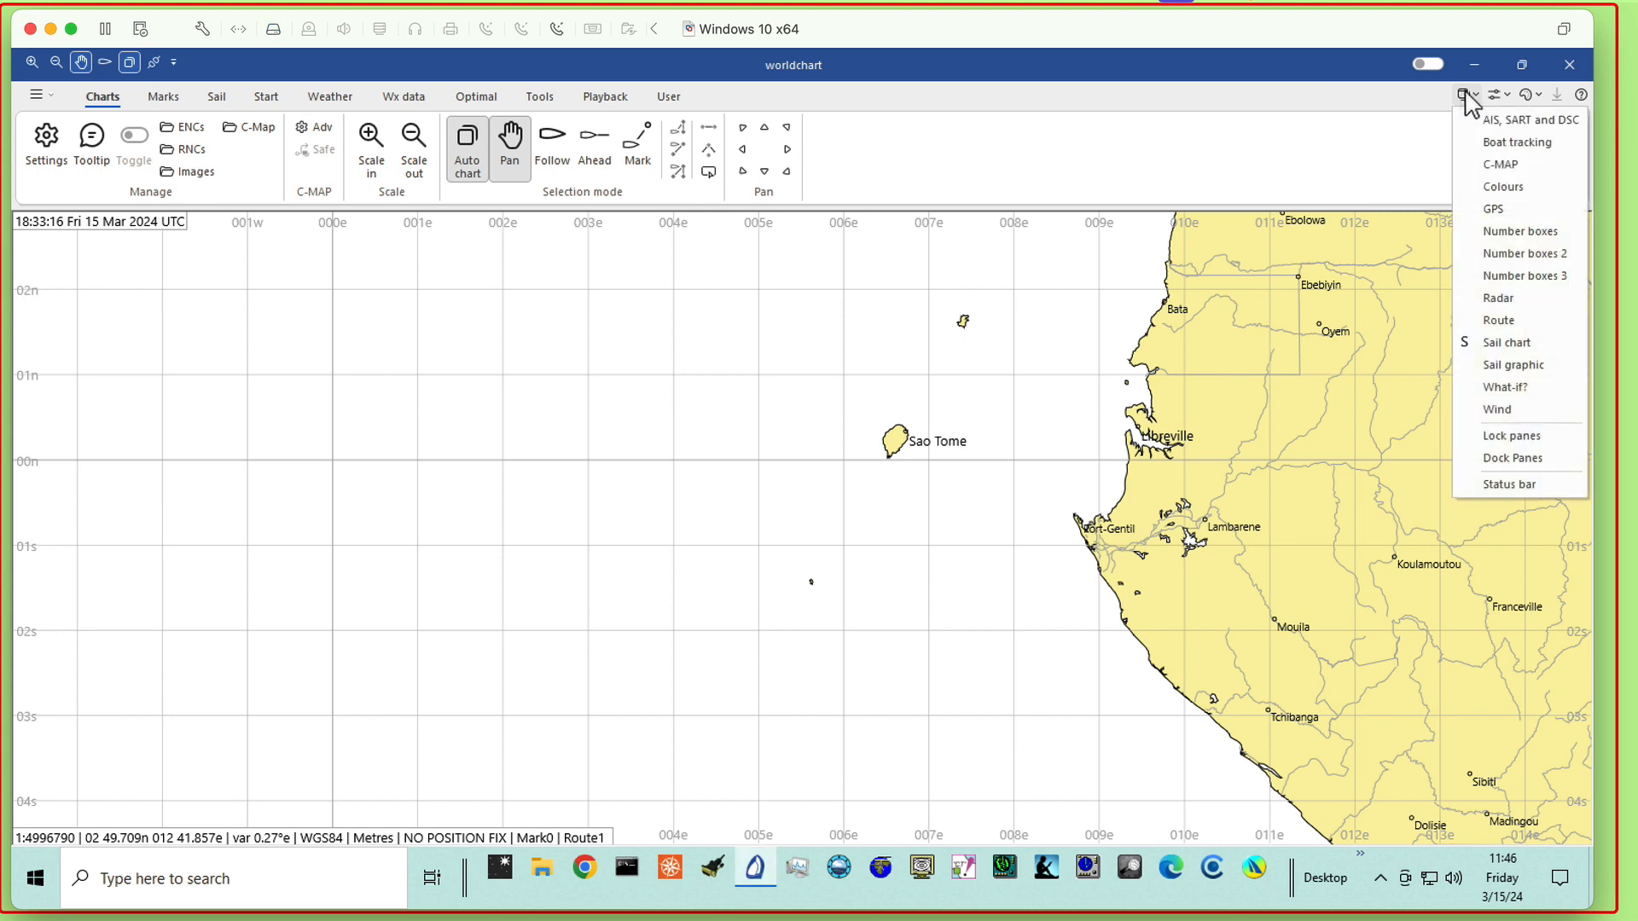
pyautogui.click(1512, 278)
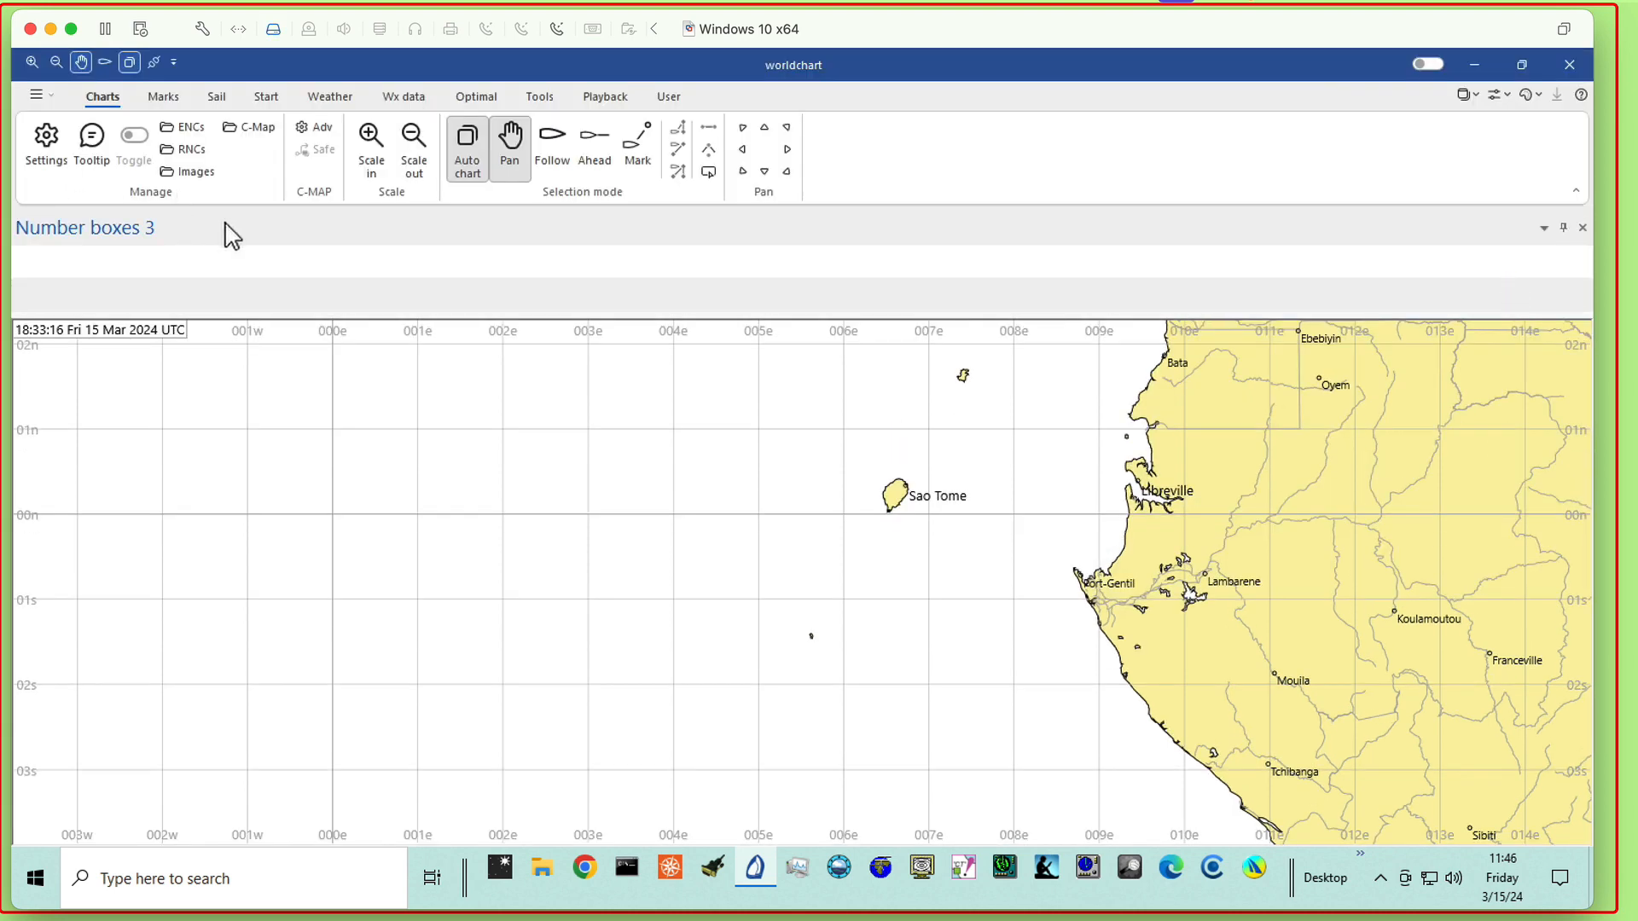
pyautogui.moveTo(232, 237); pyautogui.dragTo(428, 307)
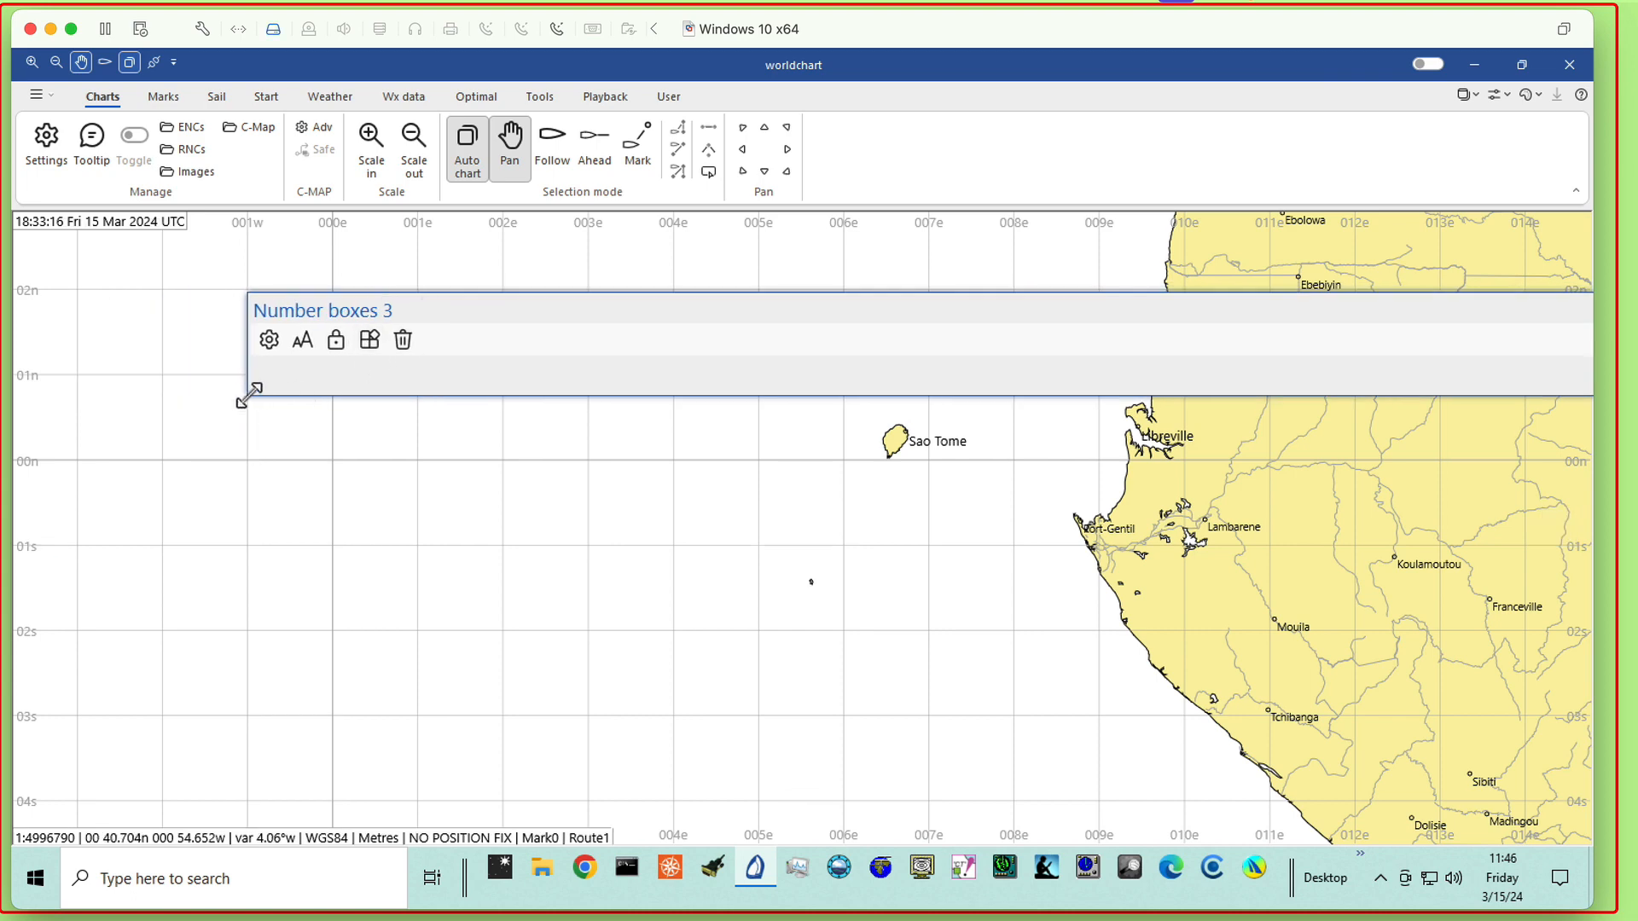
pyautogui.moveTo(248, 394); pyautogui.dragTo(1388, 403)
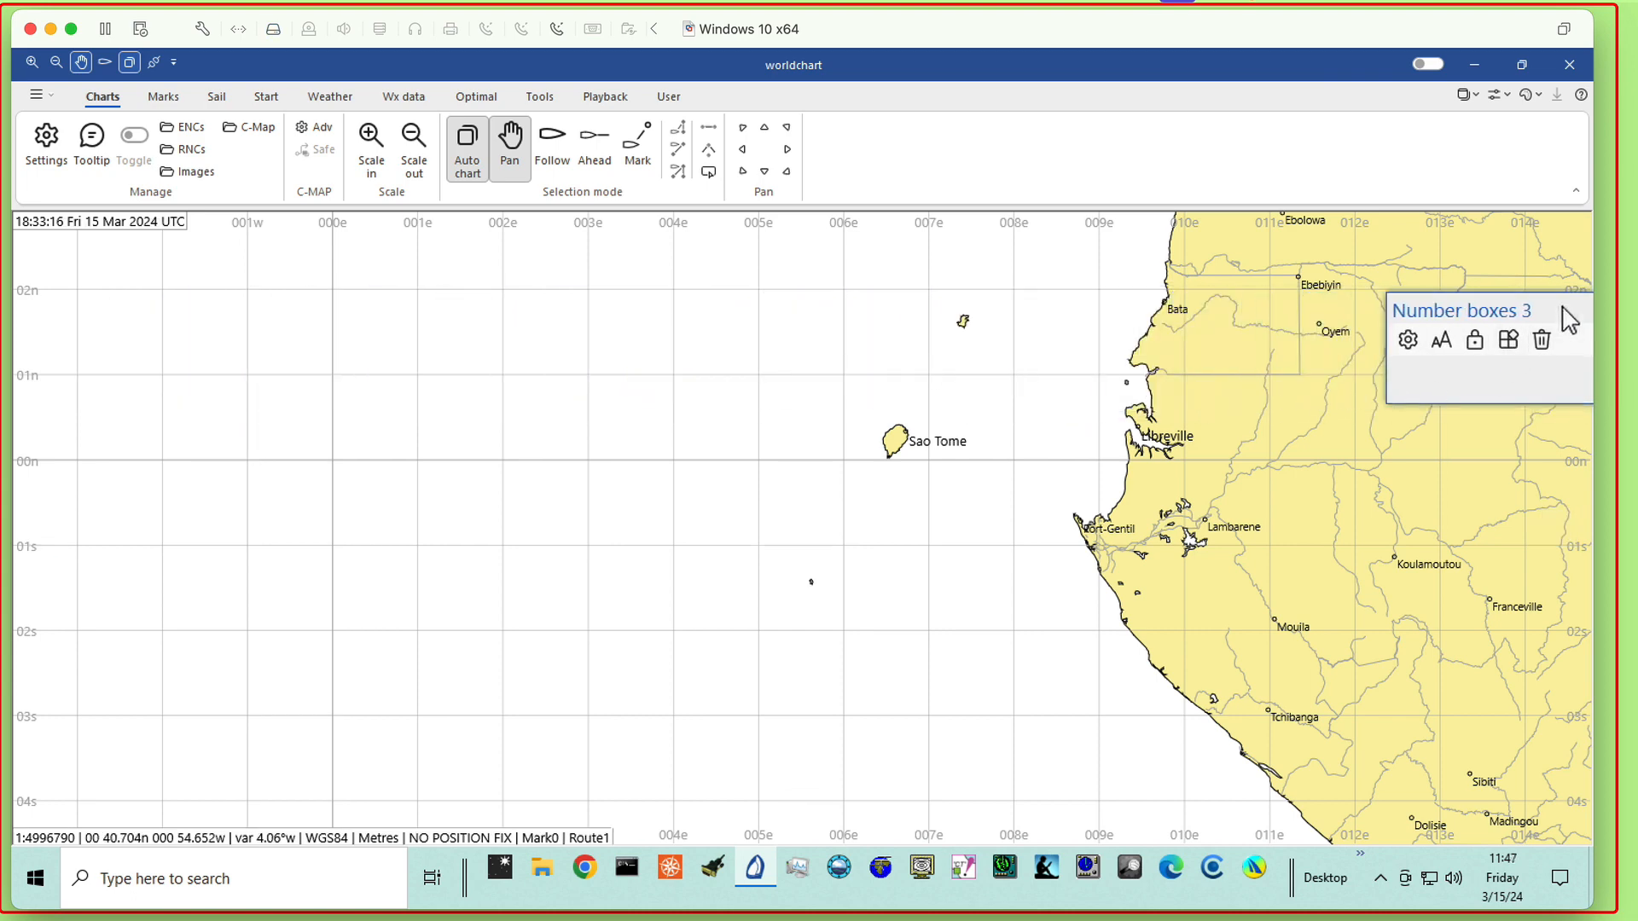
pyautogui.moveTo(1570, 321); pyautogui.dragTo(1279, 289)
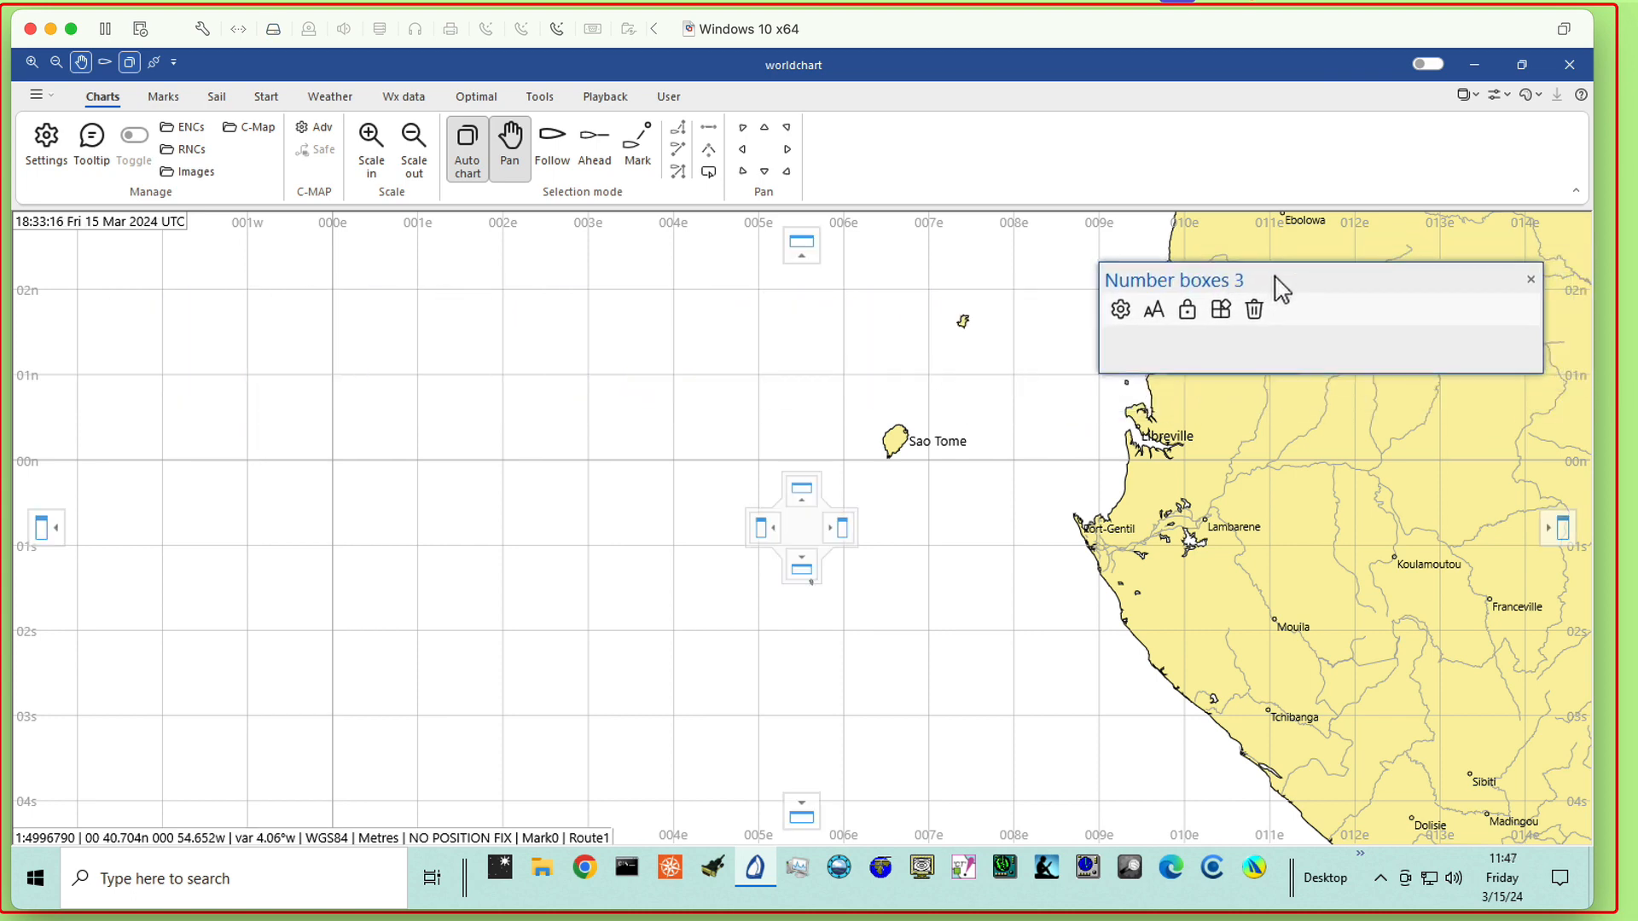
# Step: Add the Barometer channel to Number boxes 3, then shrink the pane and place it in the chart's upper corner
pyautogui.click(1120, 310)
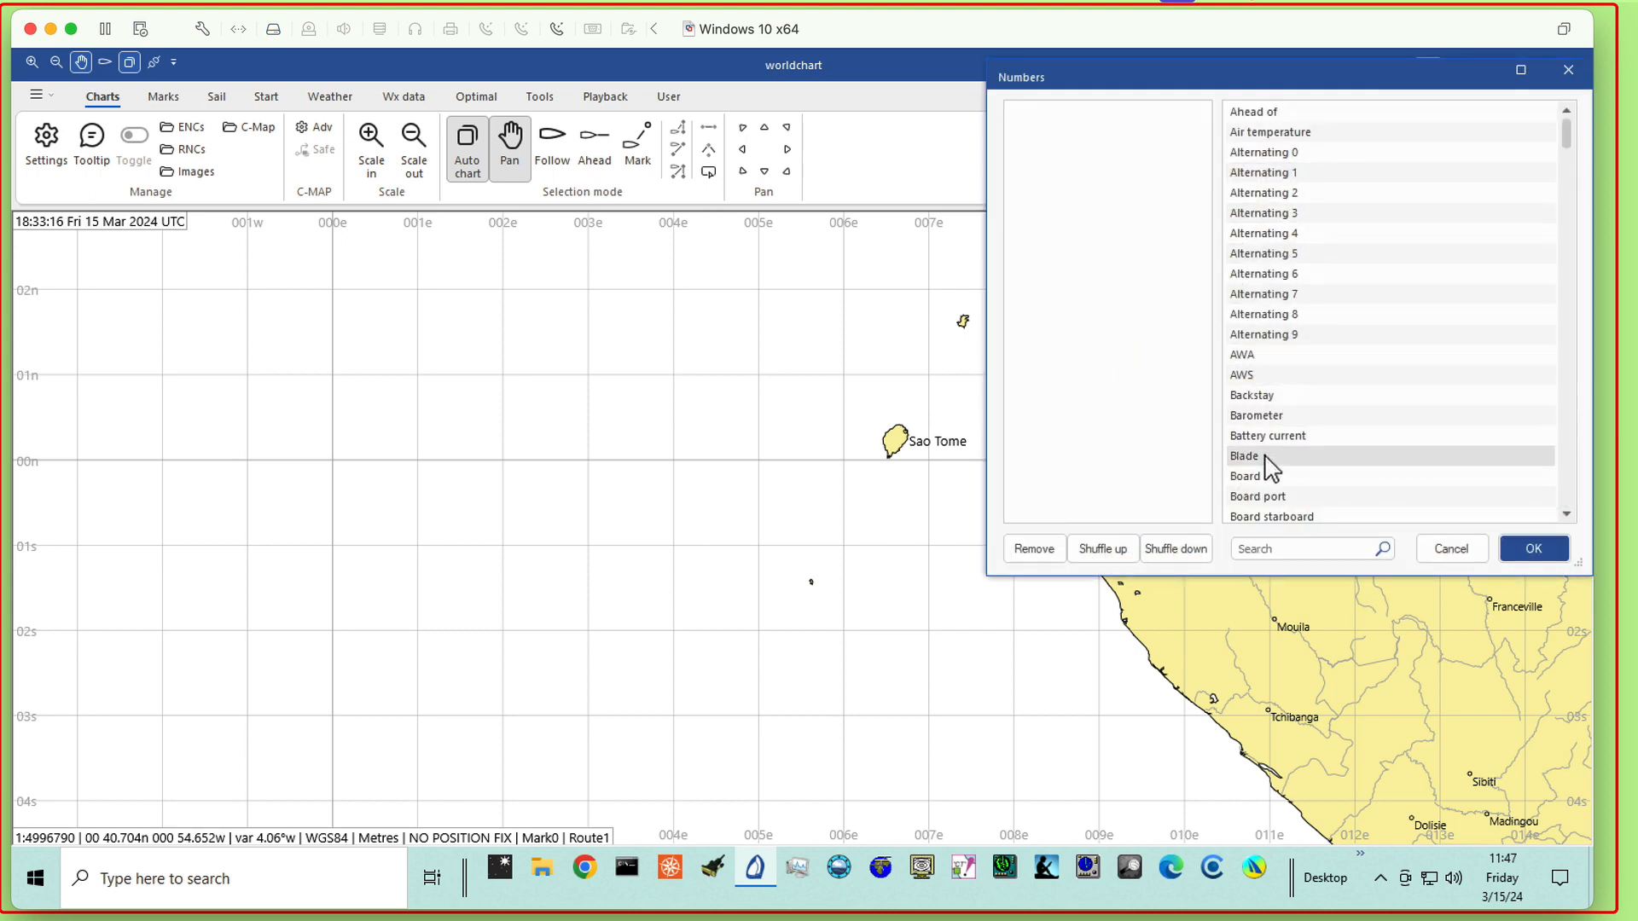
pyautogui.doubleClick(1251, 418)
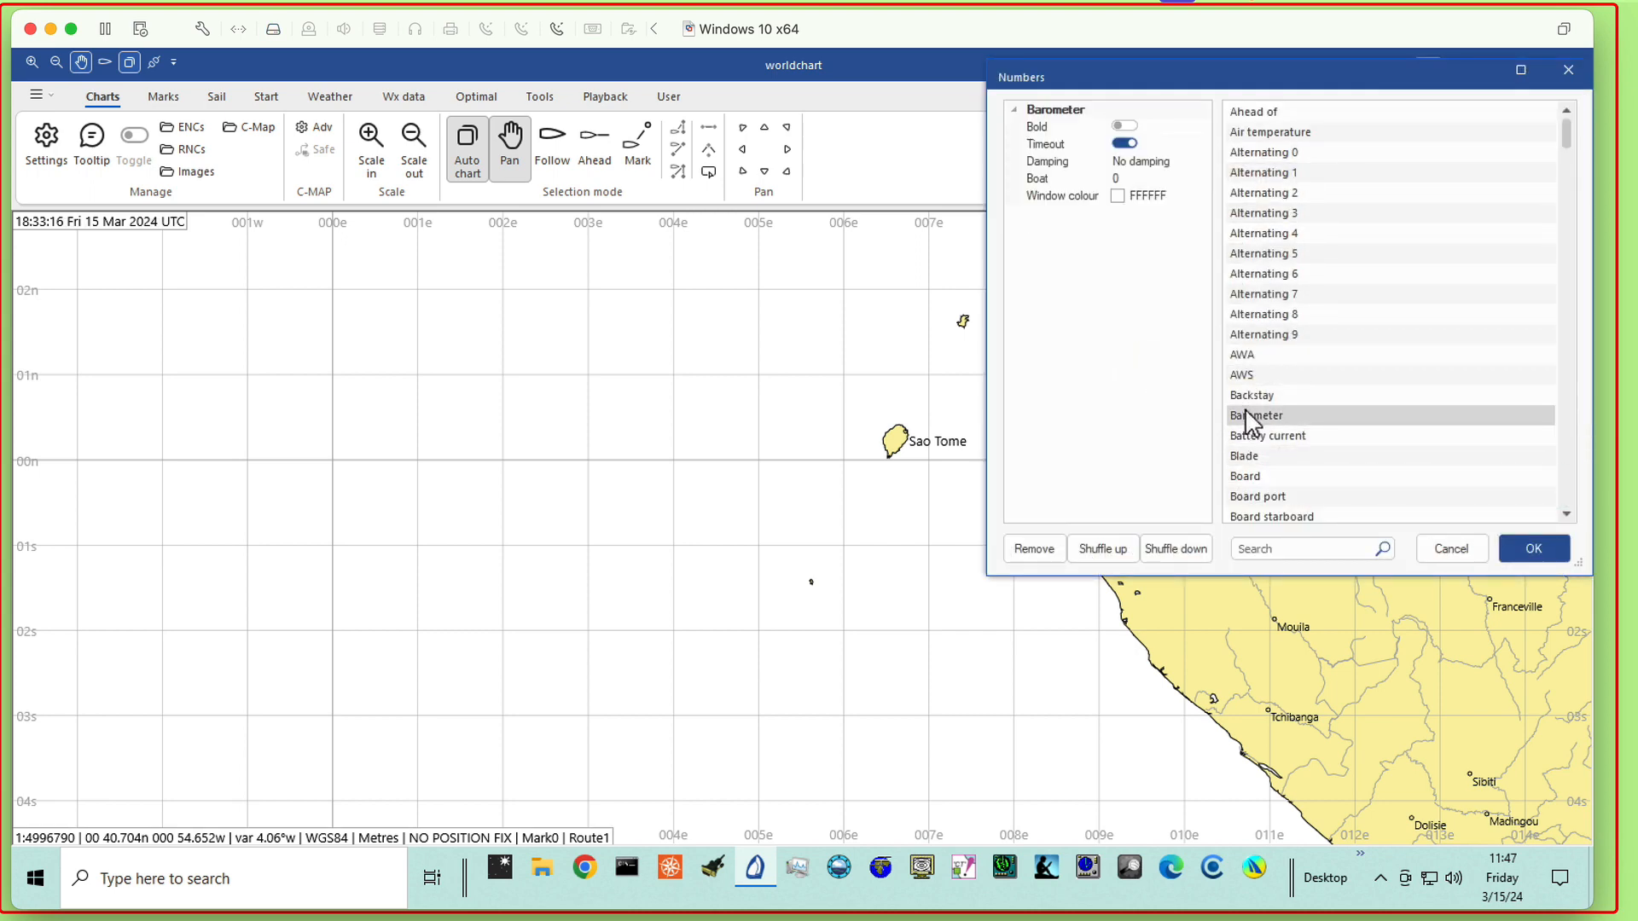
pyautogui.click(1533, 547)
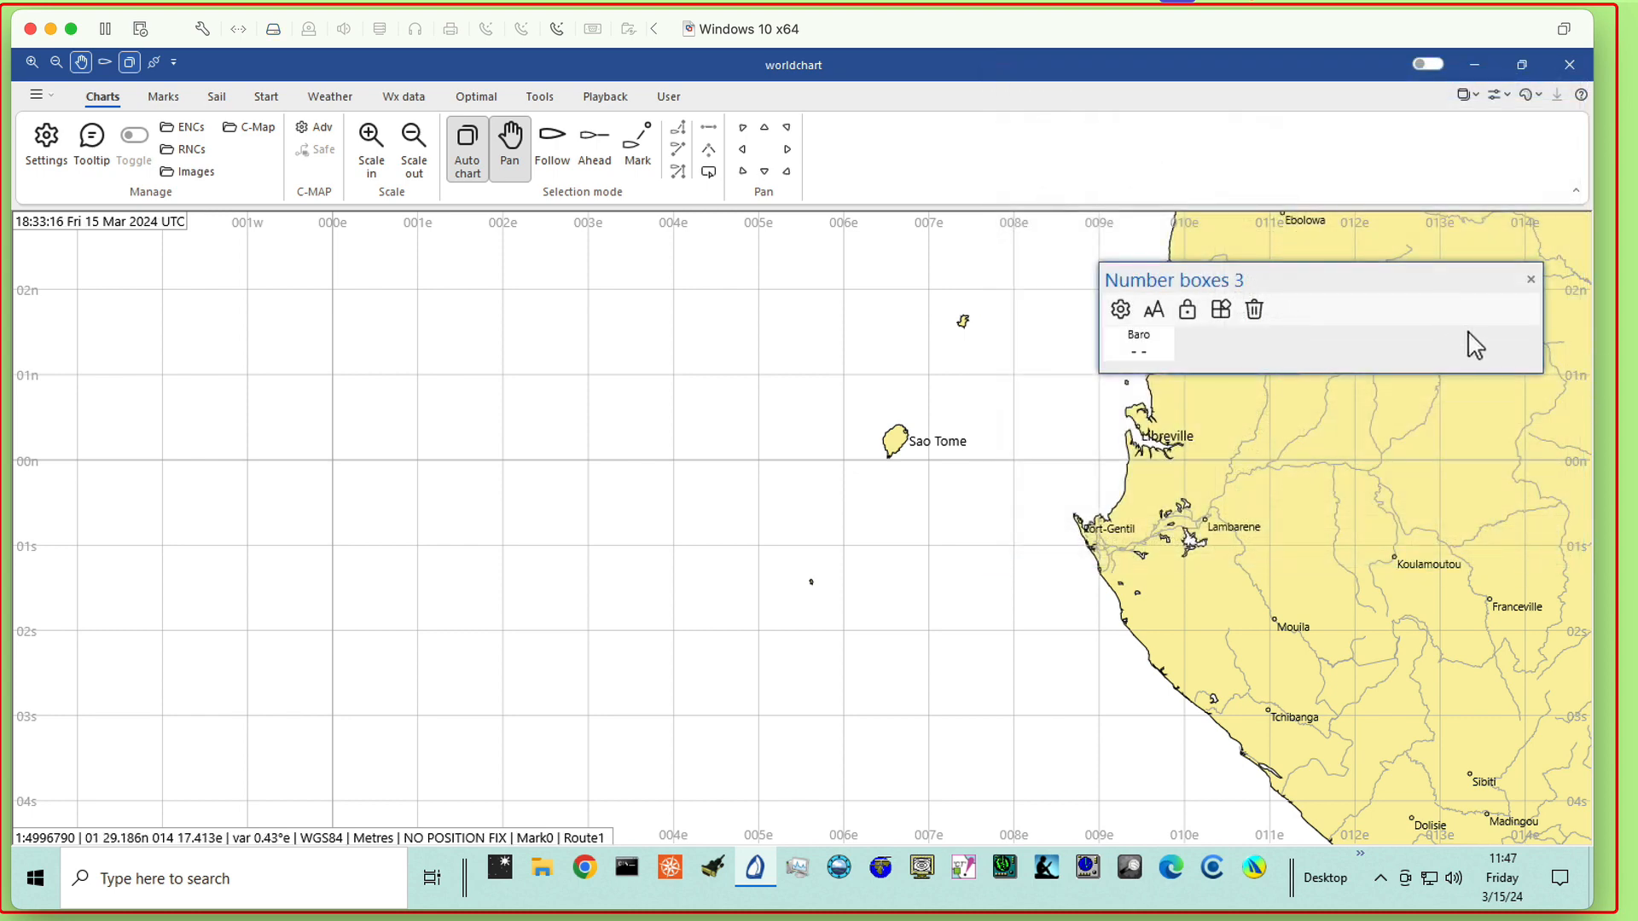
pyautogui.moveTo(1541, 370); pyautogui.dragTo(1302, 353)
pyautogui.moveTo(1253, 278); pyautogui.dragTo(1511, 254)
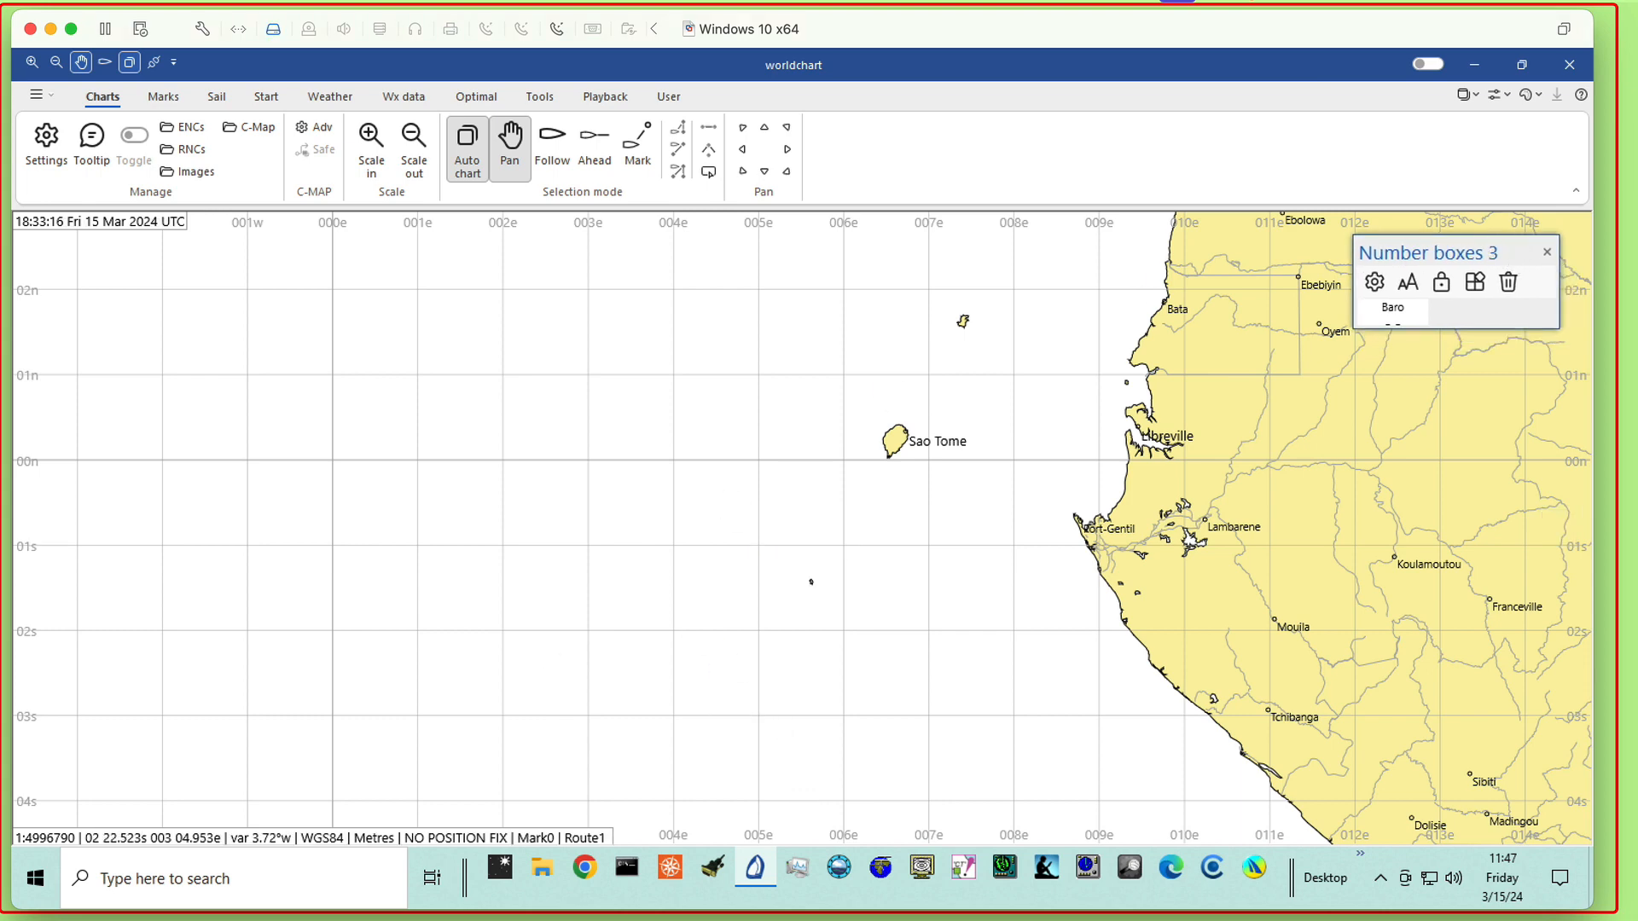
# Step: Start Expedition's Stripchart data graphing application and dismiss its startup message
pyautogui.click(35, 95)
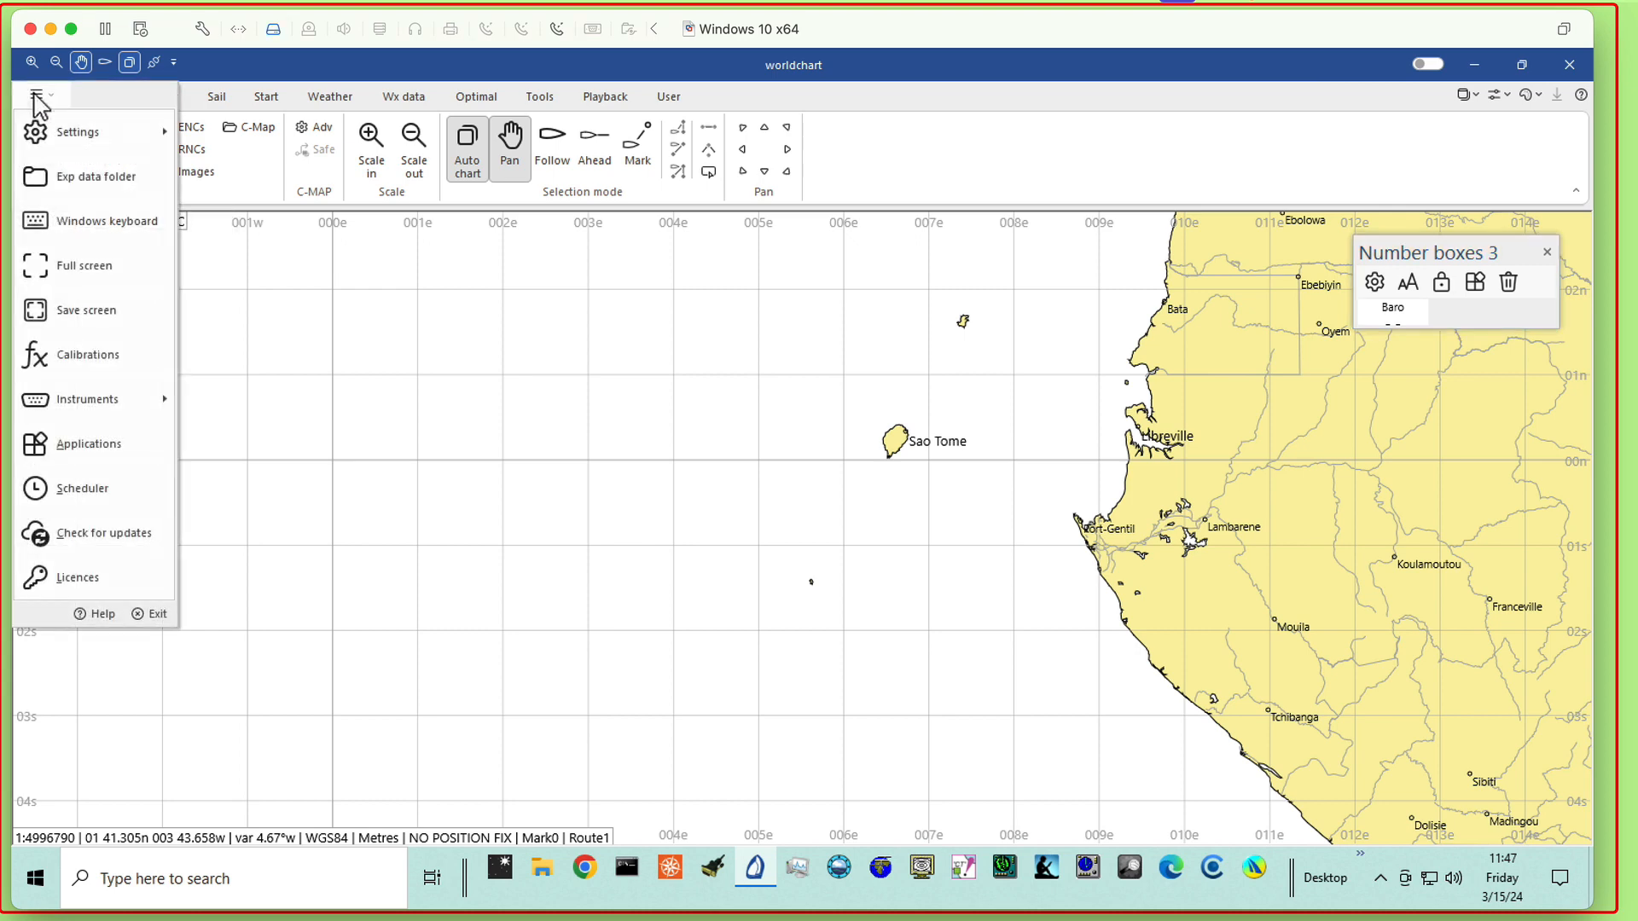
pyautogui.click(98, 451)
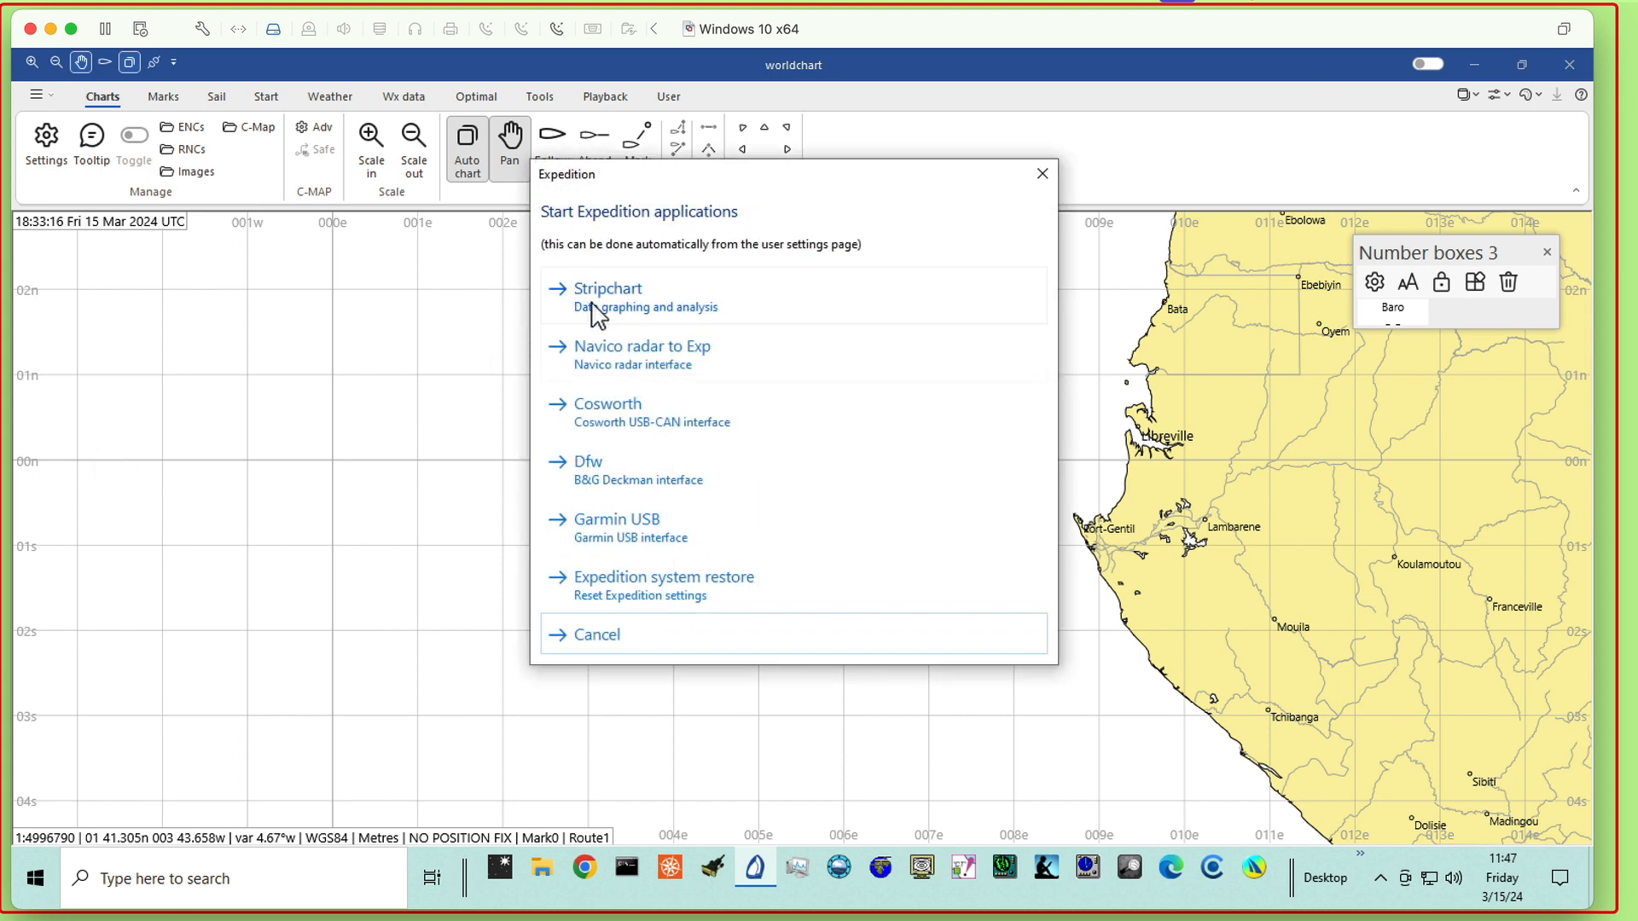
pyautogui.click(598, 314)
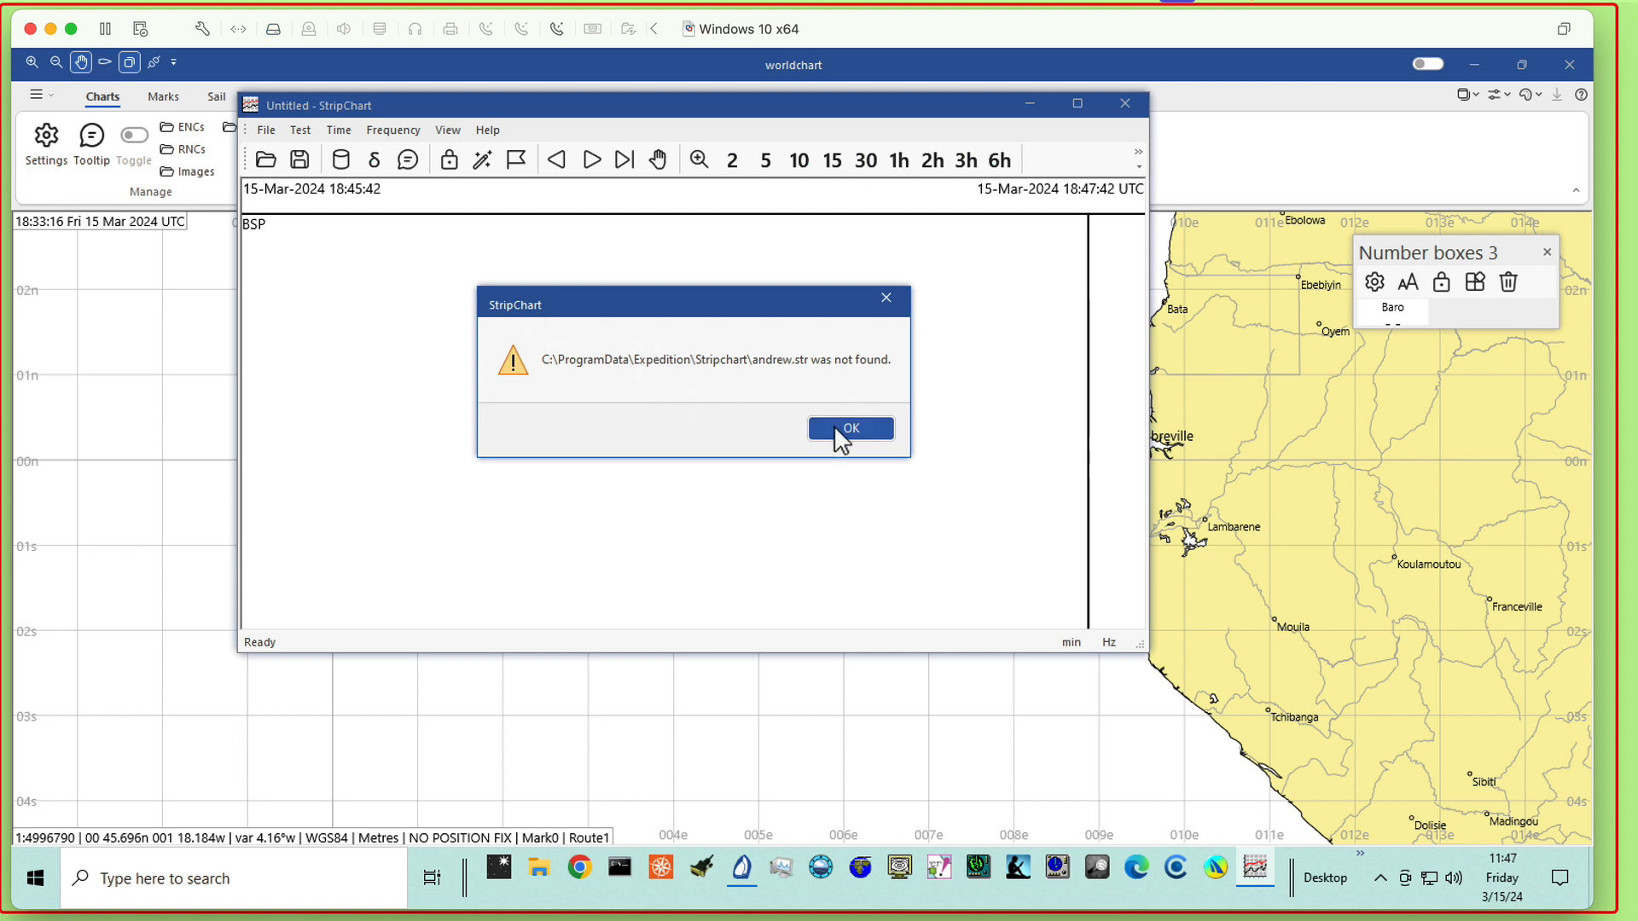
pyautogui.click(887, 299)
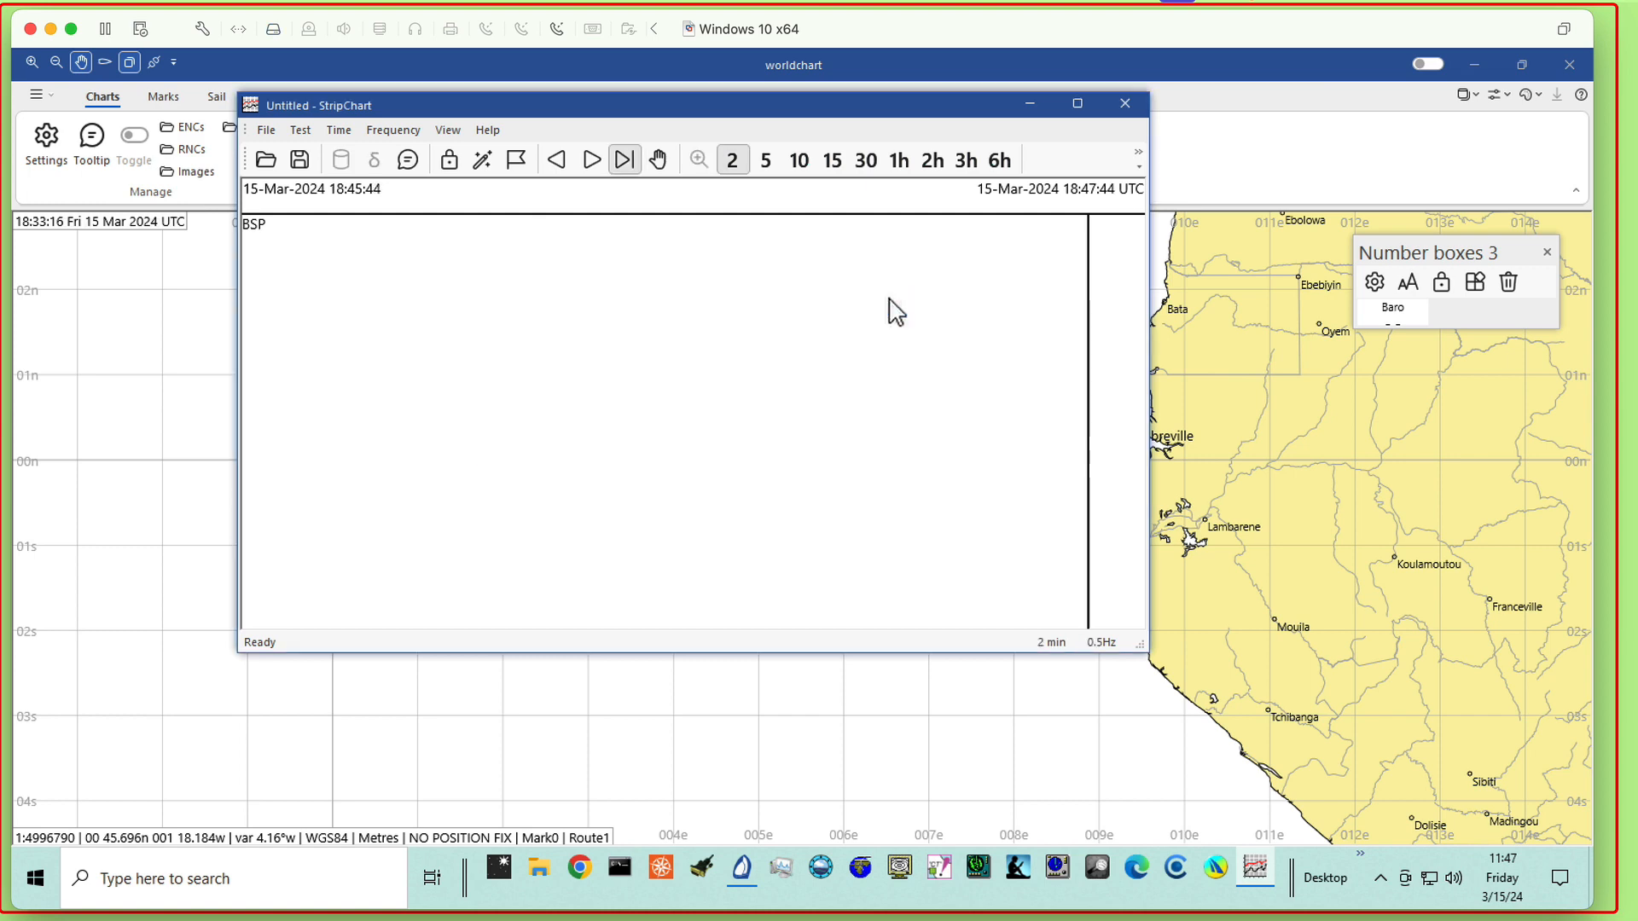
# Step: Examine the saved strip chart files in the Stripchart subfolder of the Expedition data folder, and close the folder
pyautogui.click(38, 98)
pyautogui.click(39, 98)
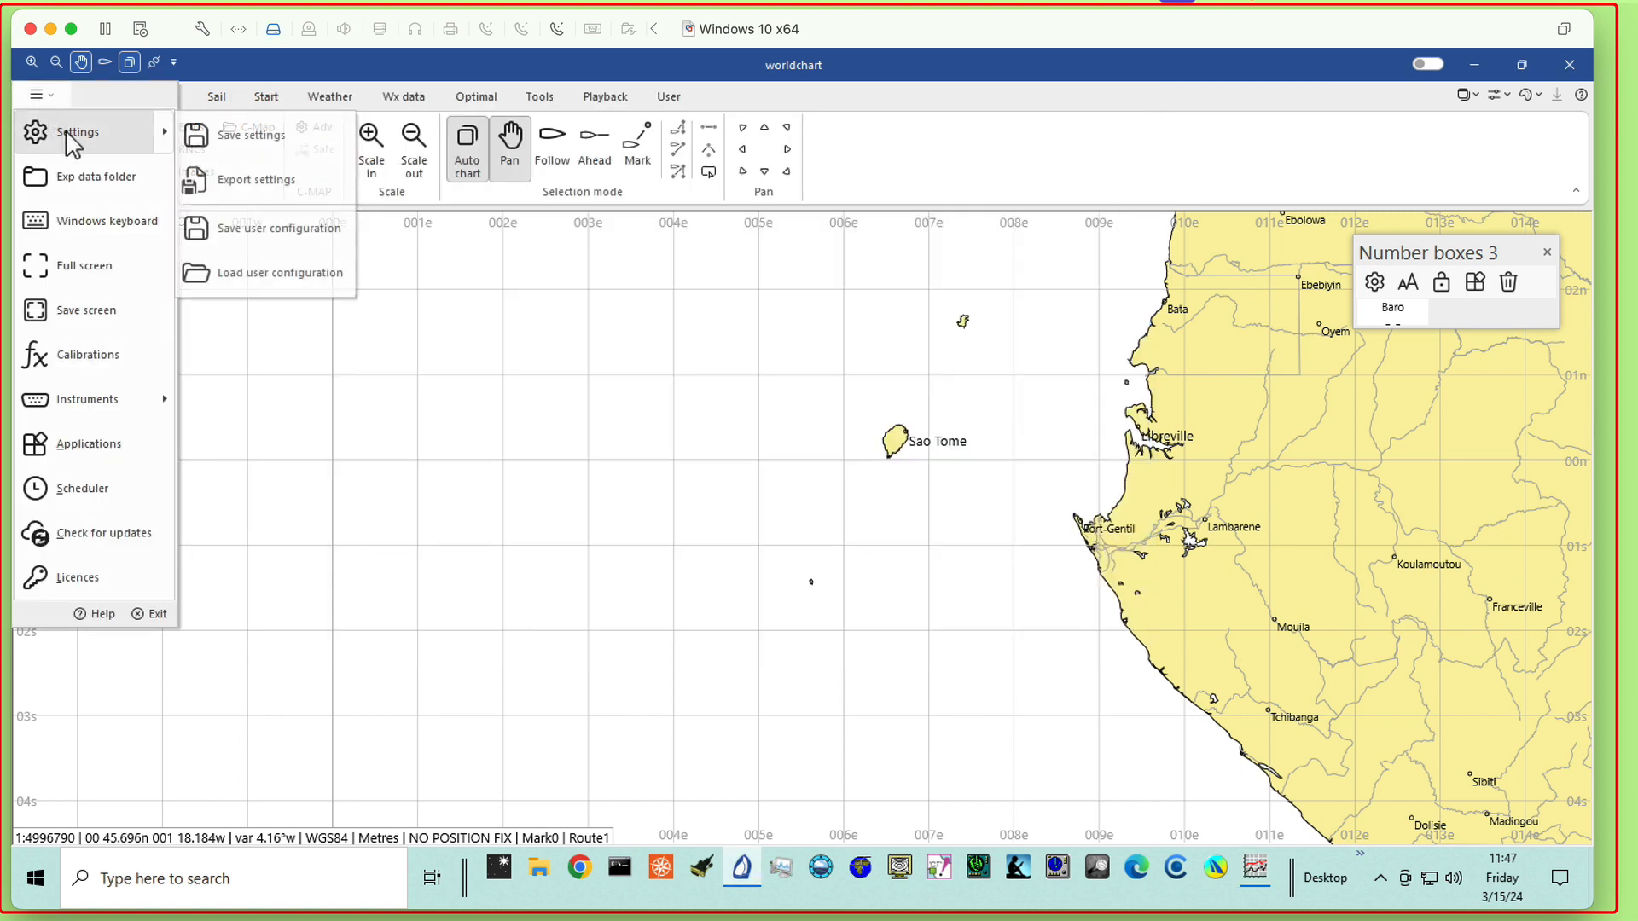
pyautogui.click(92, 178)
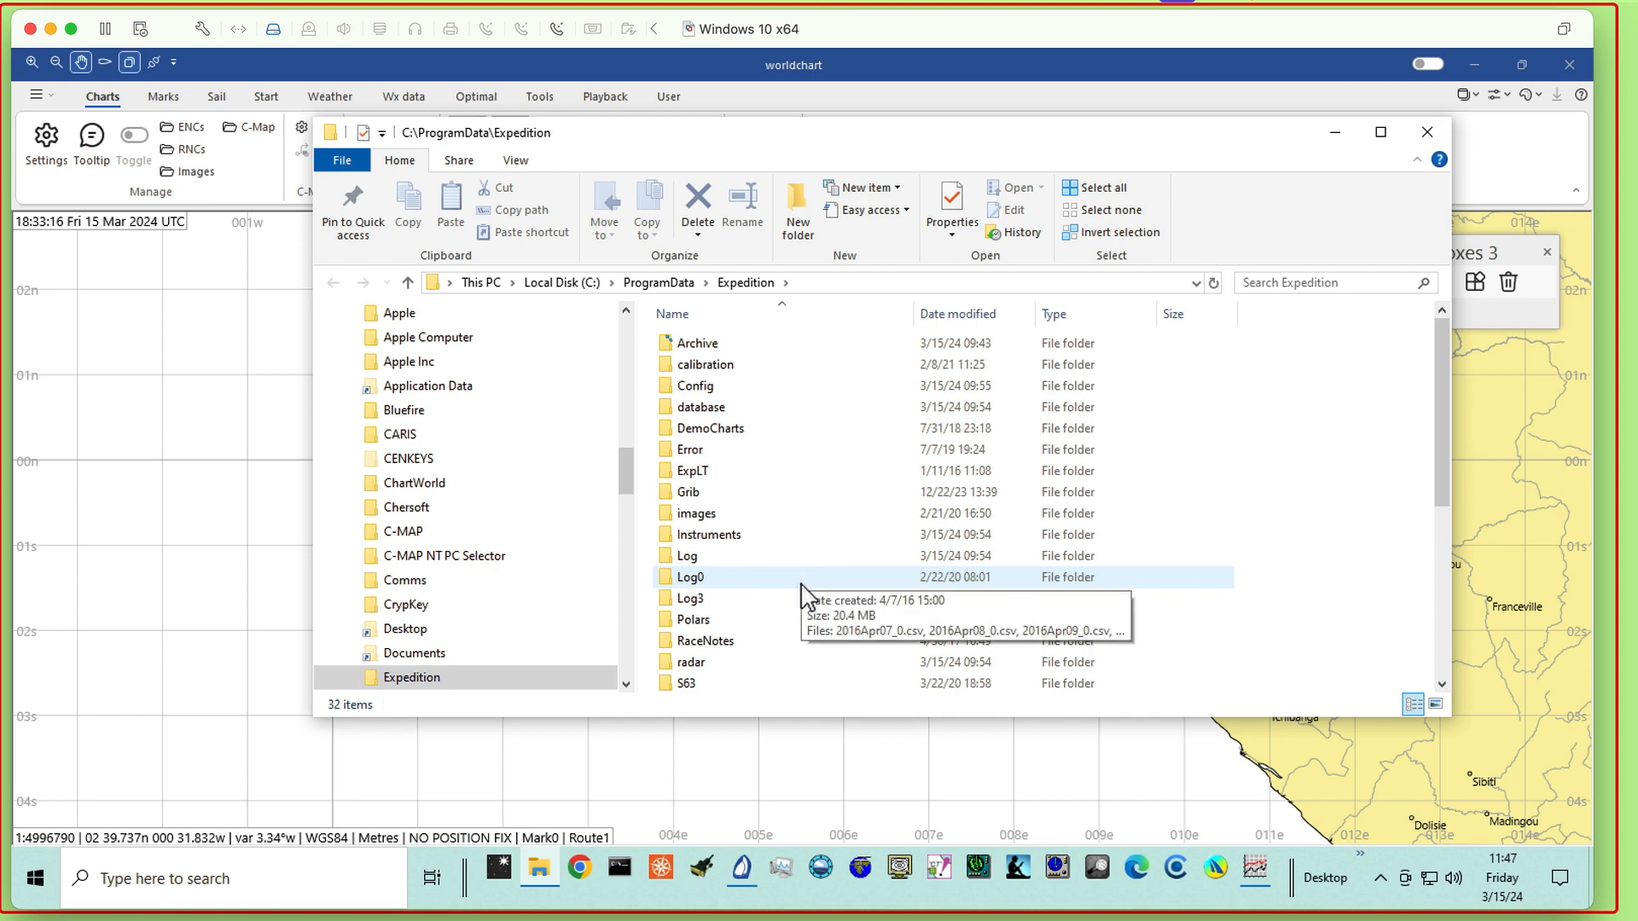
pyautogui.scroll(-5, 789, 638)
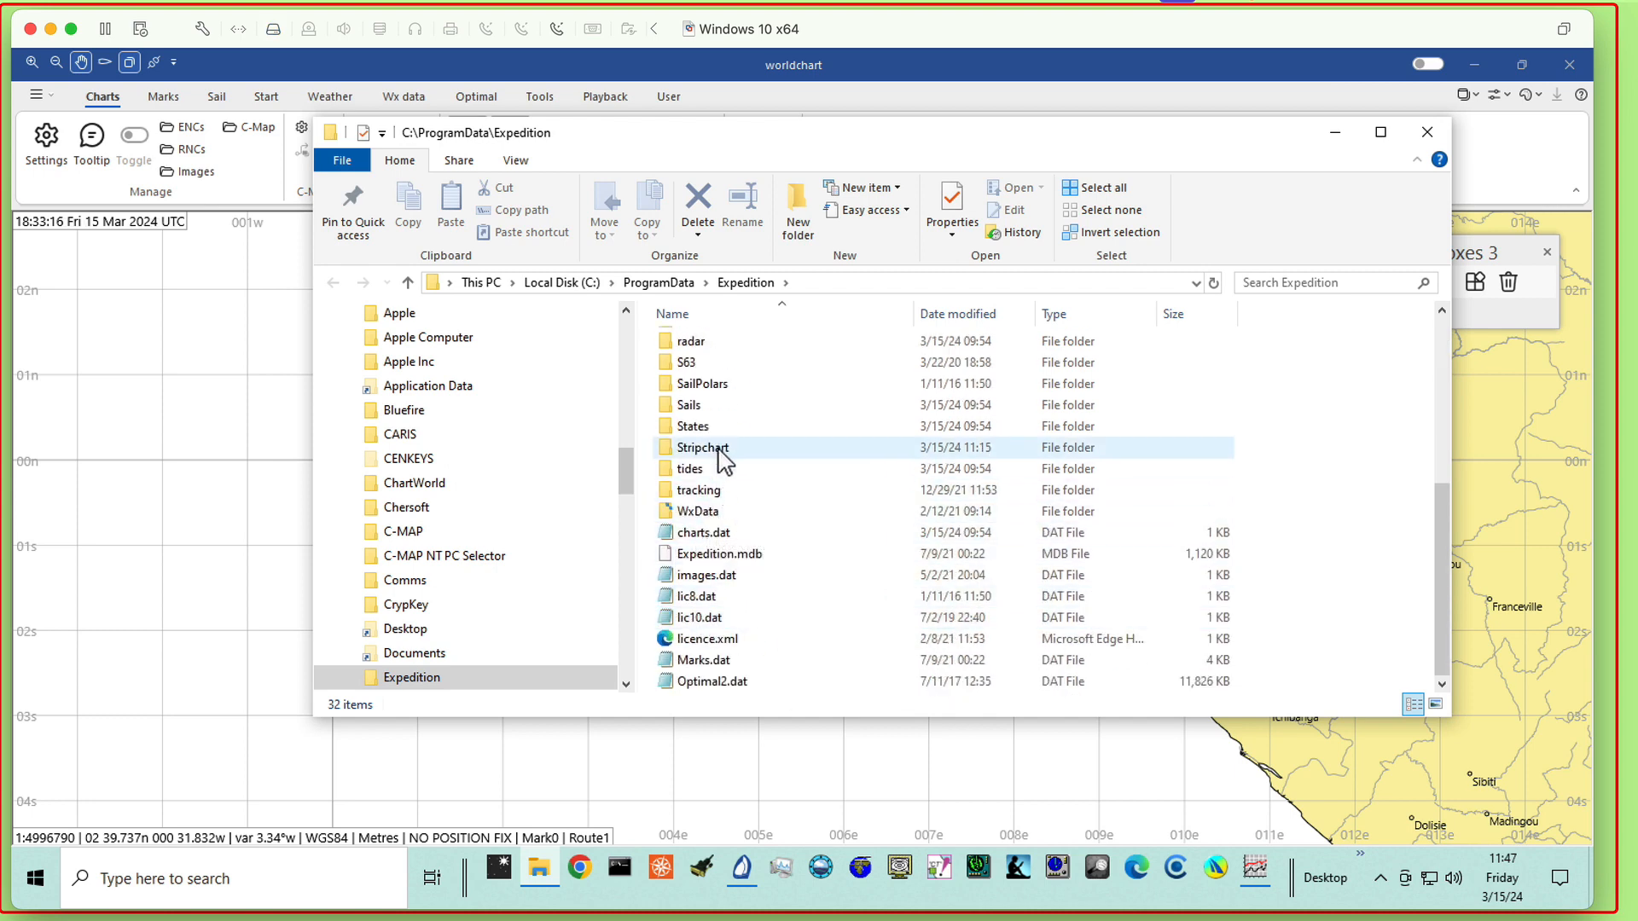
pyautogui.doubleClick(724, 452)
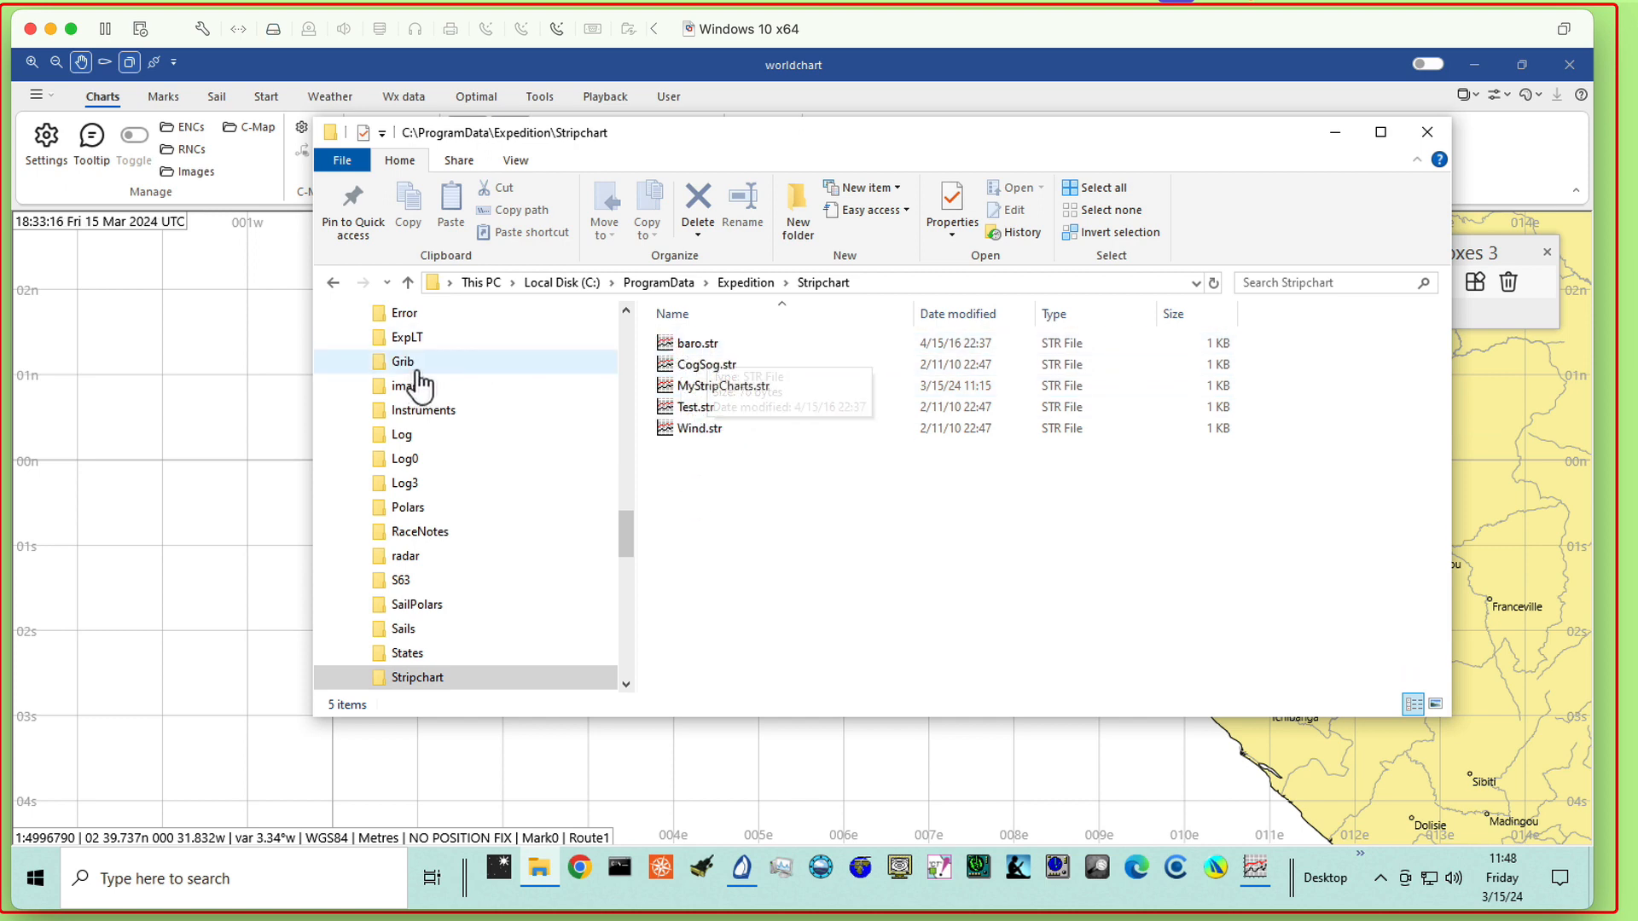
pyautogui.click(1420, 141)
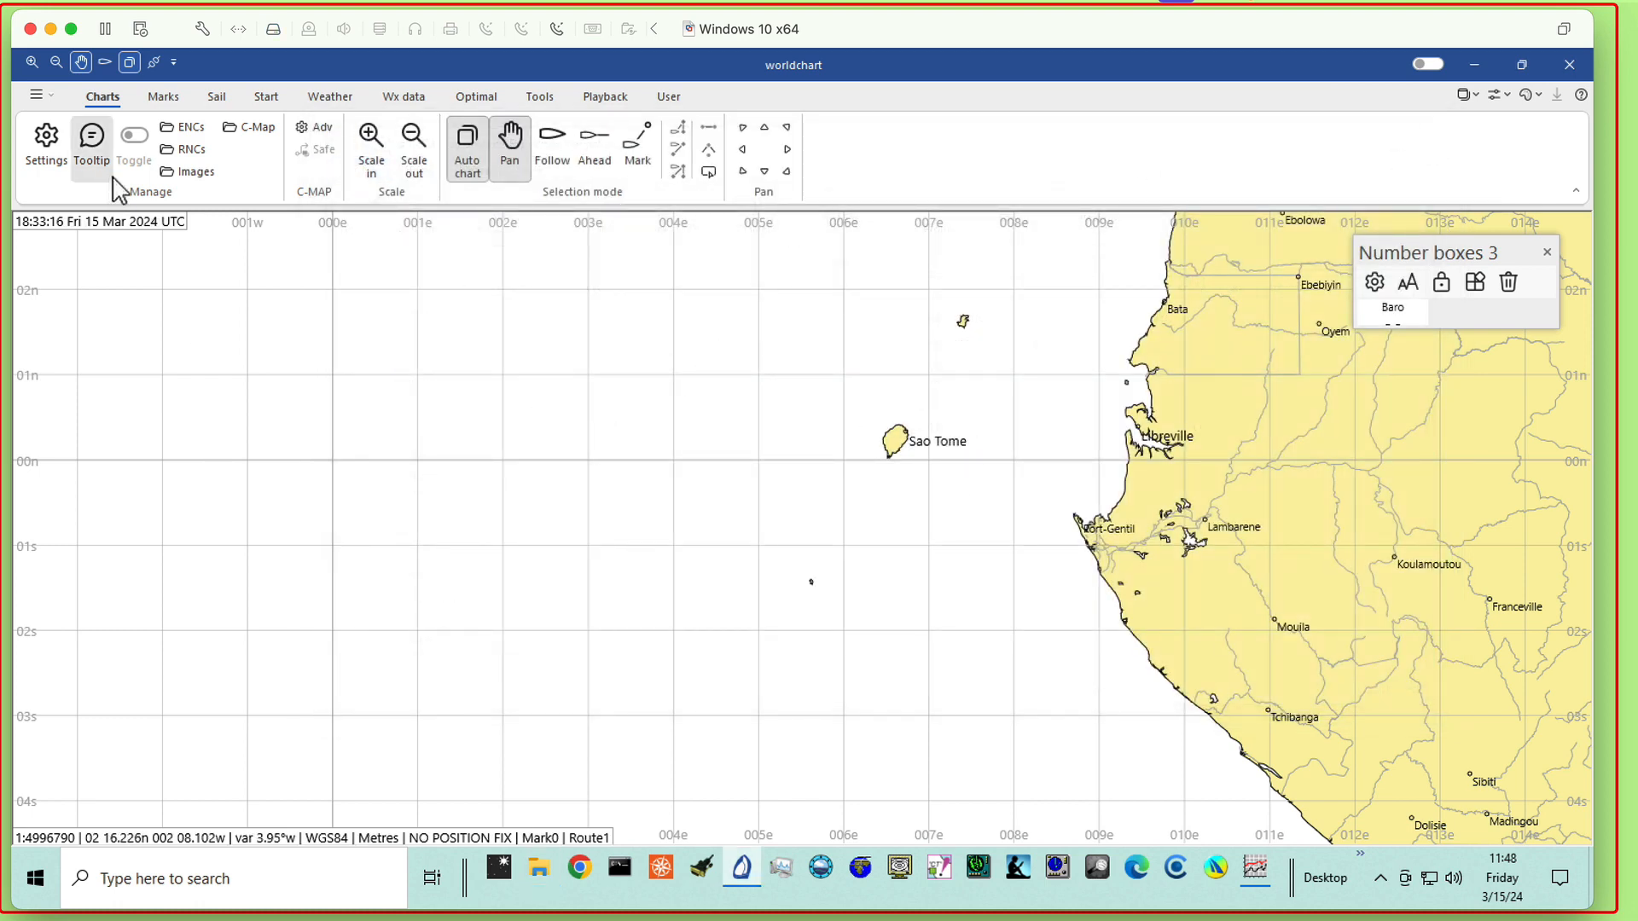
# Step: Launch the Stripchart data graphing application from Expedition's list of applications
pyautogui.click(35, 97)
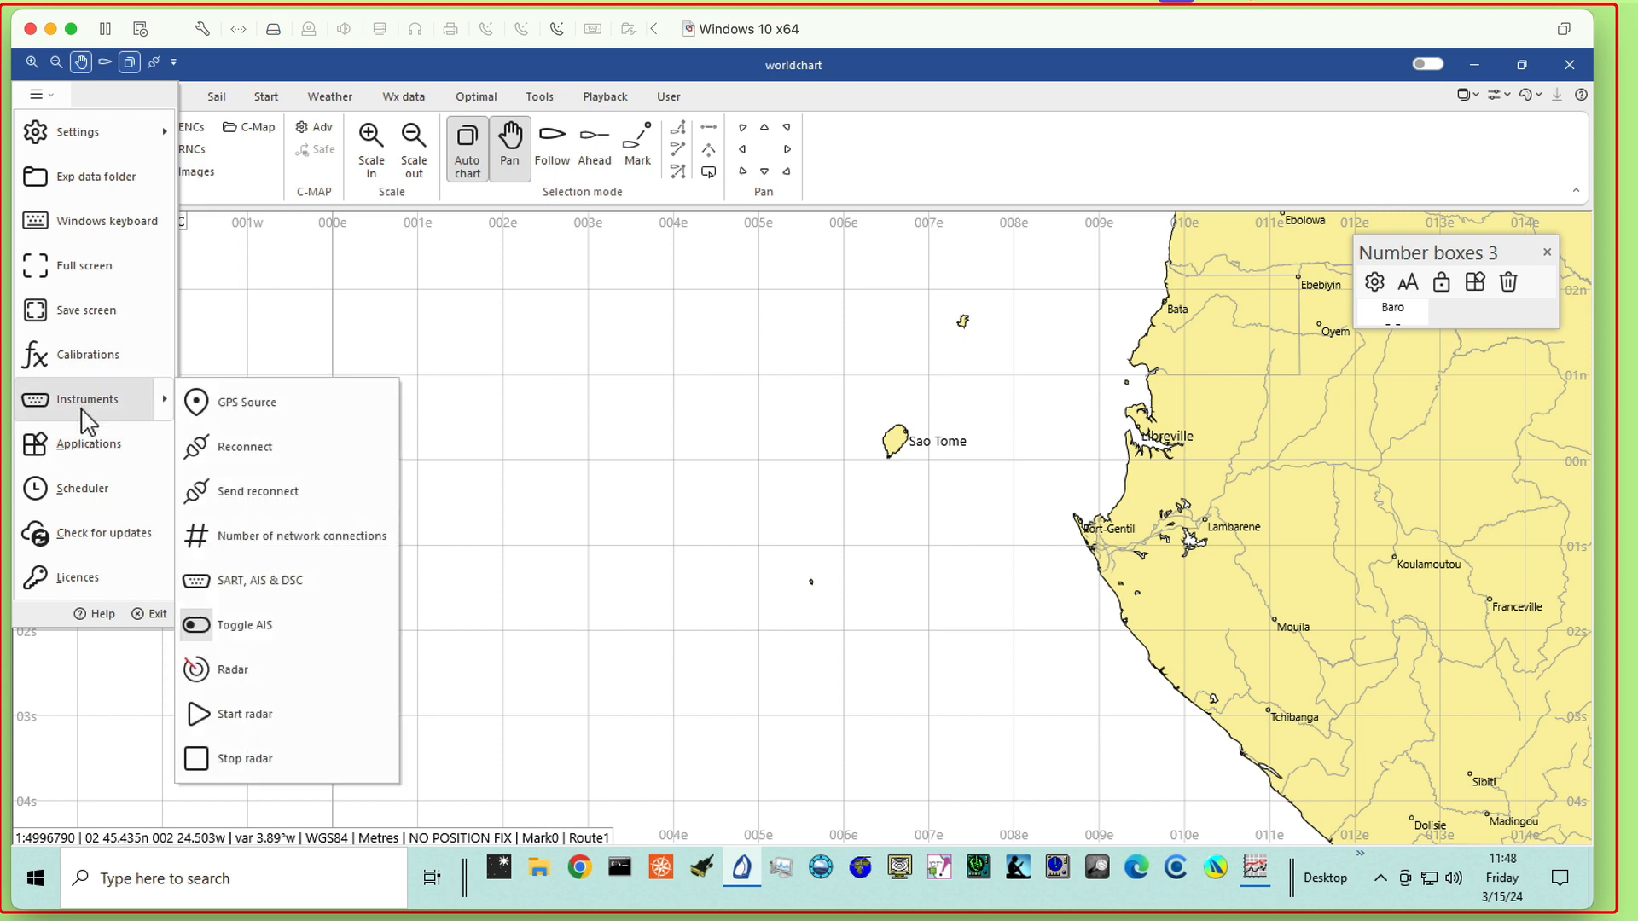
pyautogui.click(92, 447)
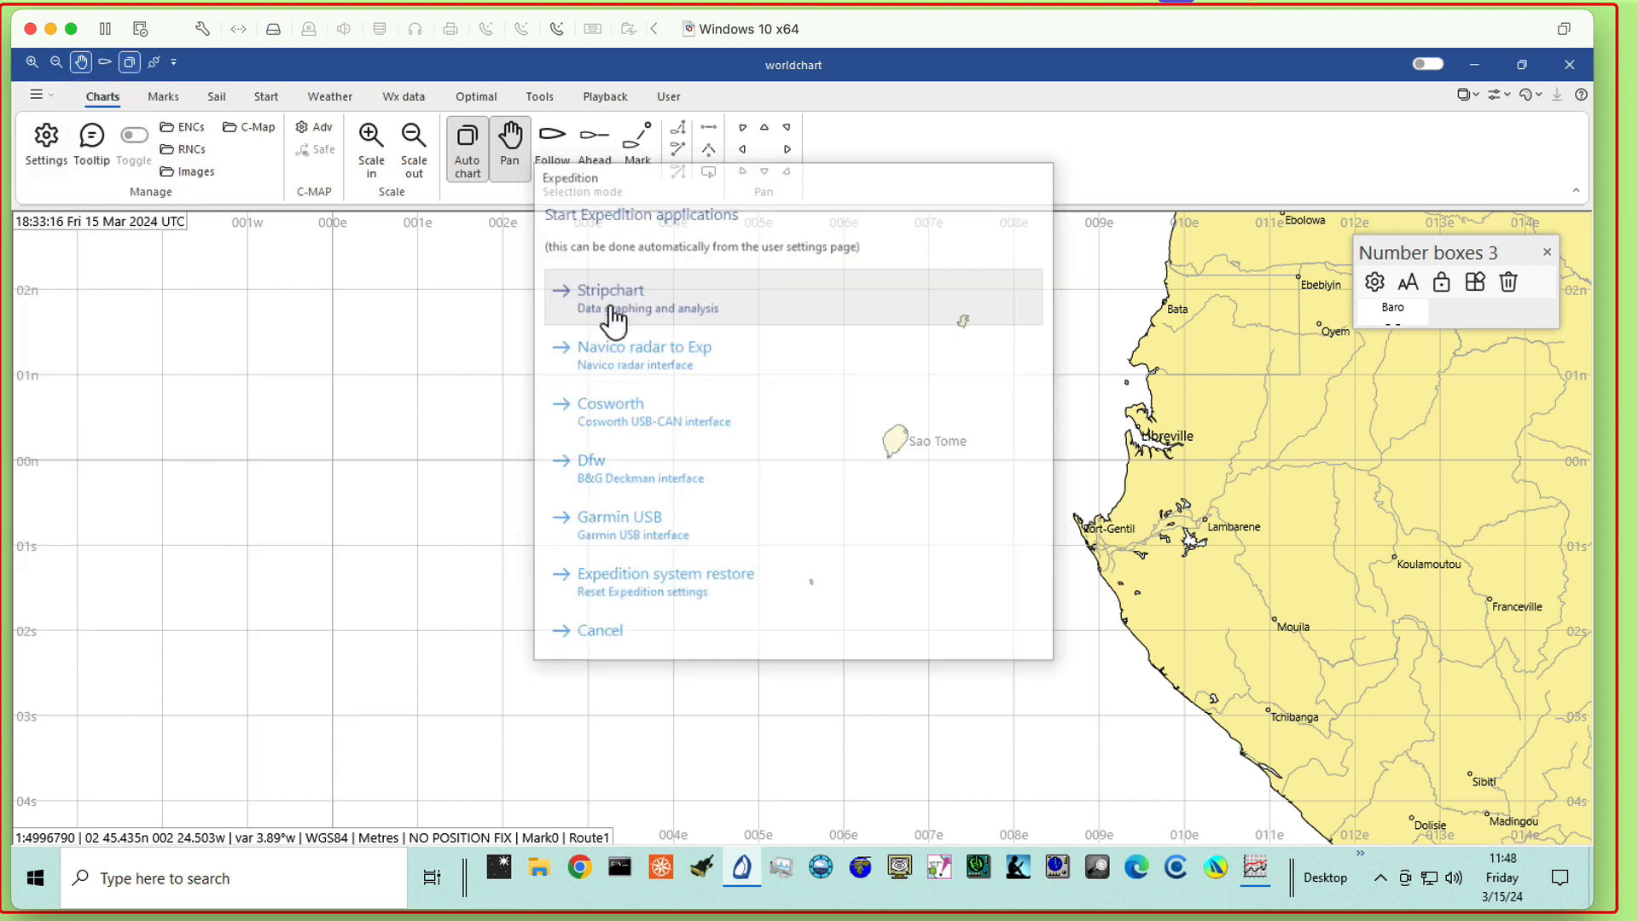
pyautogui.click(613, 313)
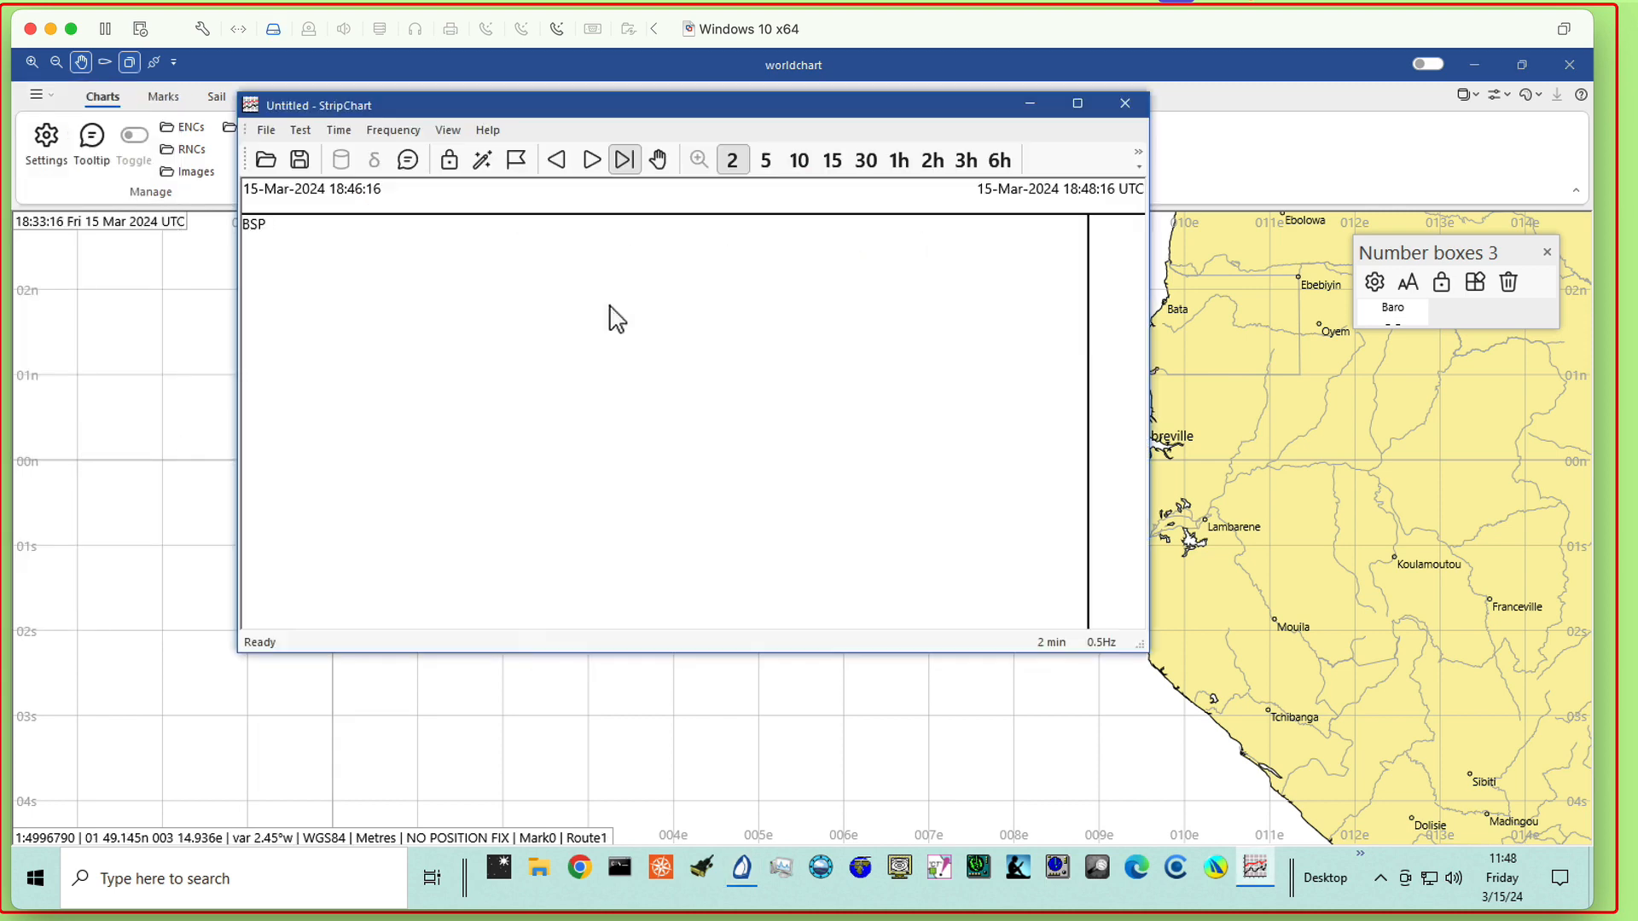
# Step: Change the BSP strip chart to plot the Barometer channel, and minimise the StripChart window
pyautogui.click(260, 226)
pyautogui.rightClick(284, 231)
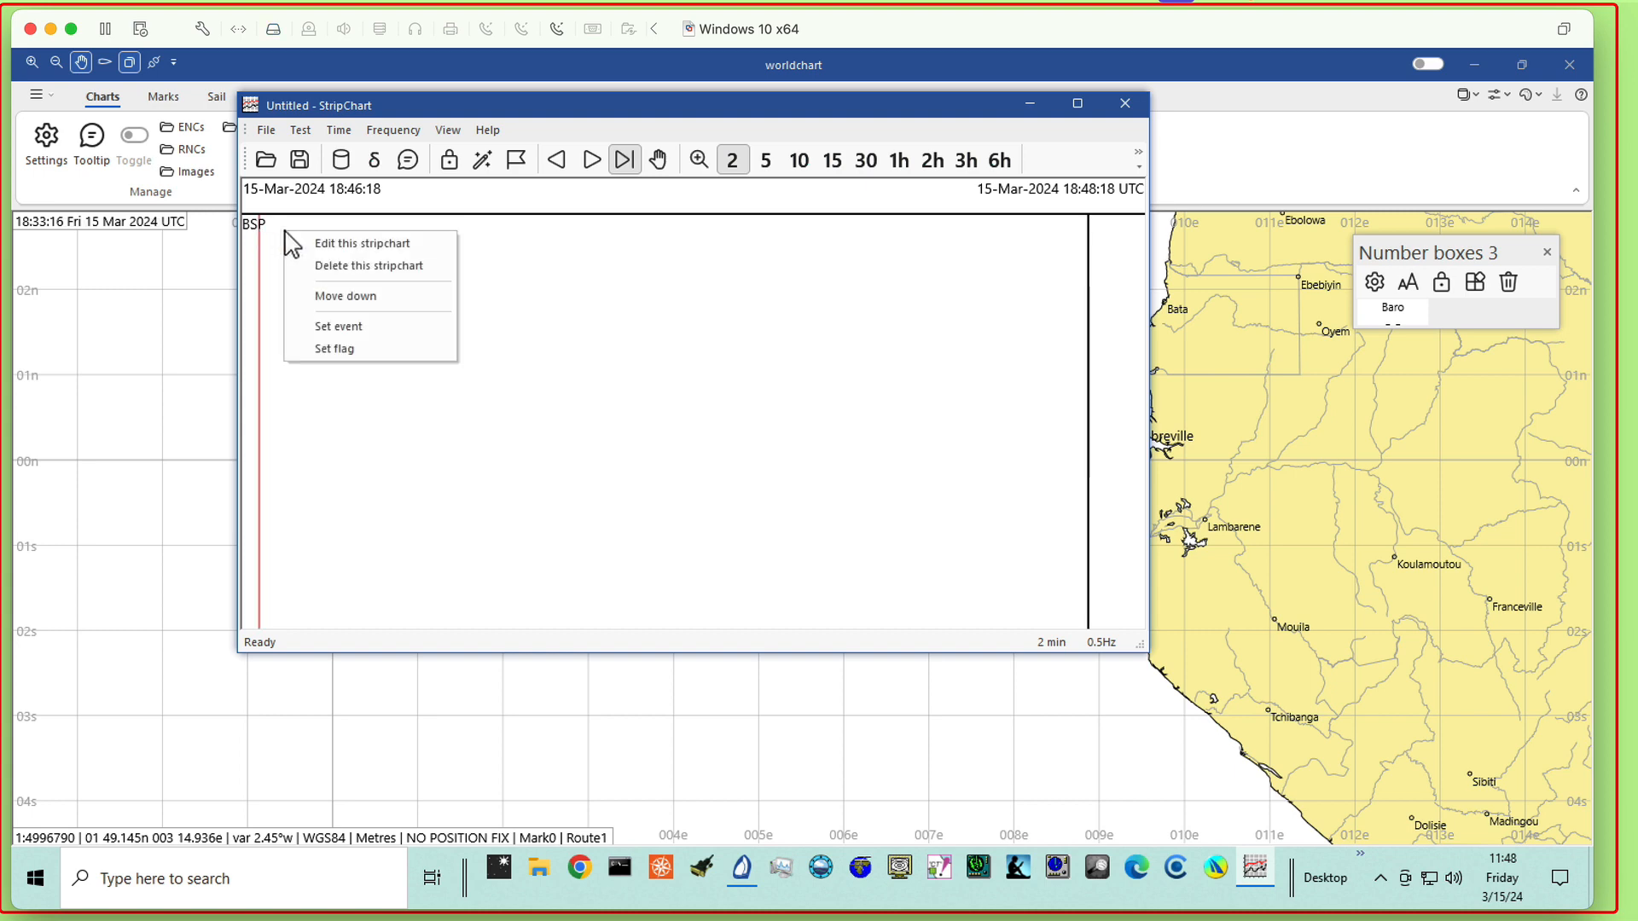
pyautogui.click(396, 253)
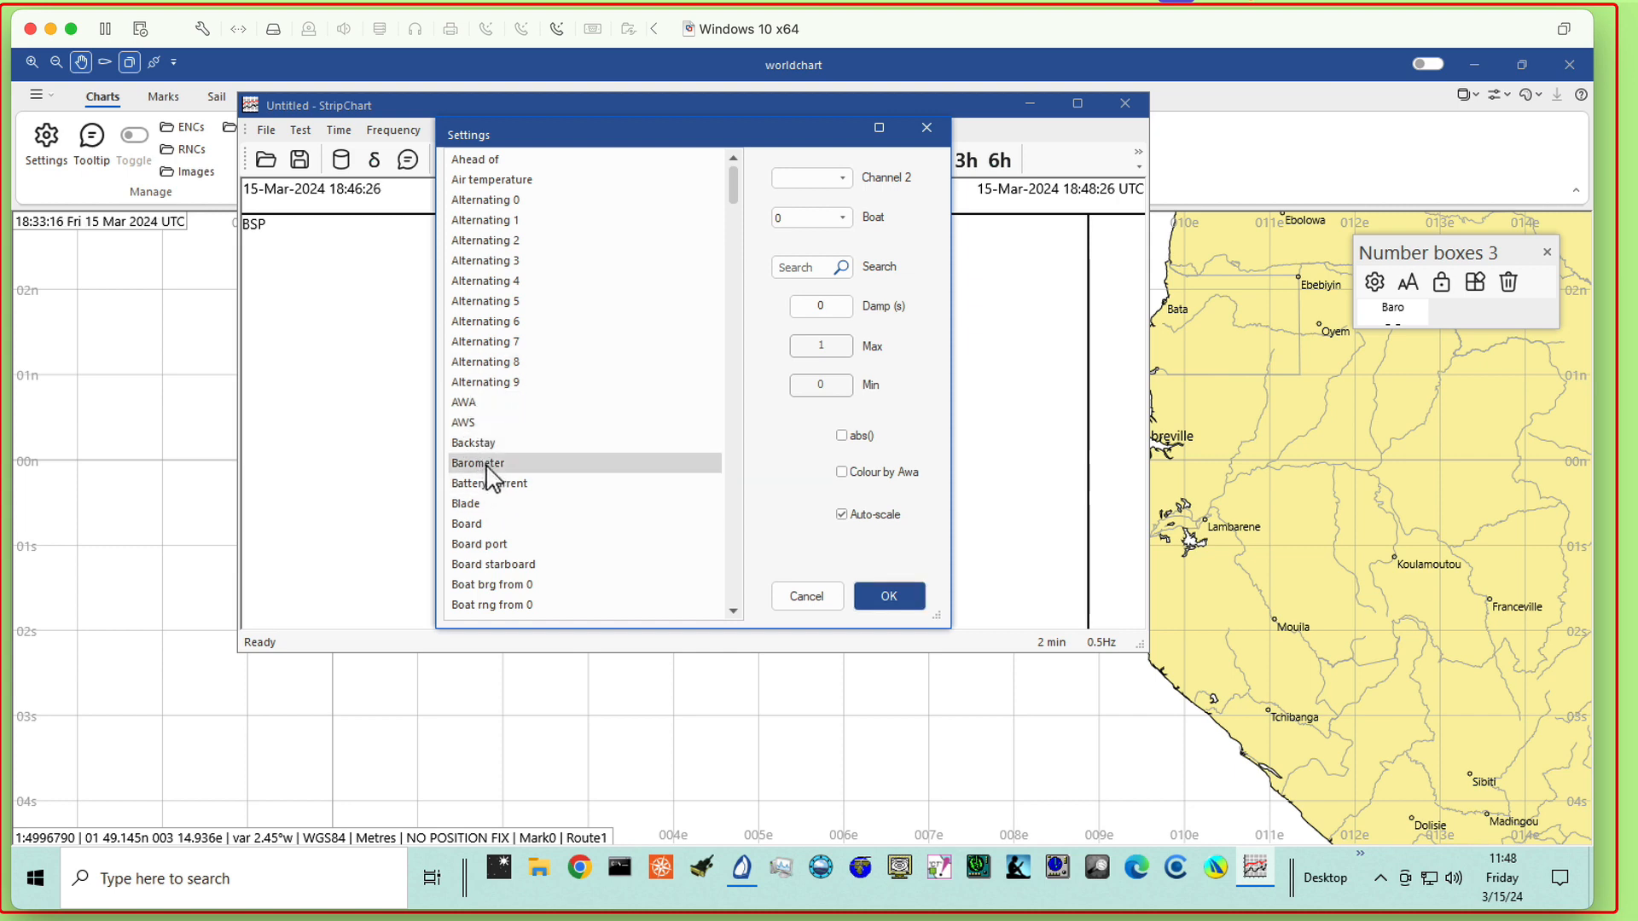
pyautogui.click(487, 466)
pyautogui.click(890, 596)
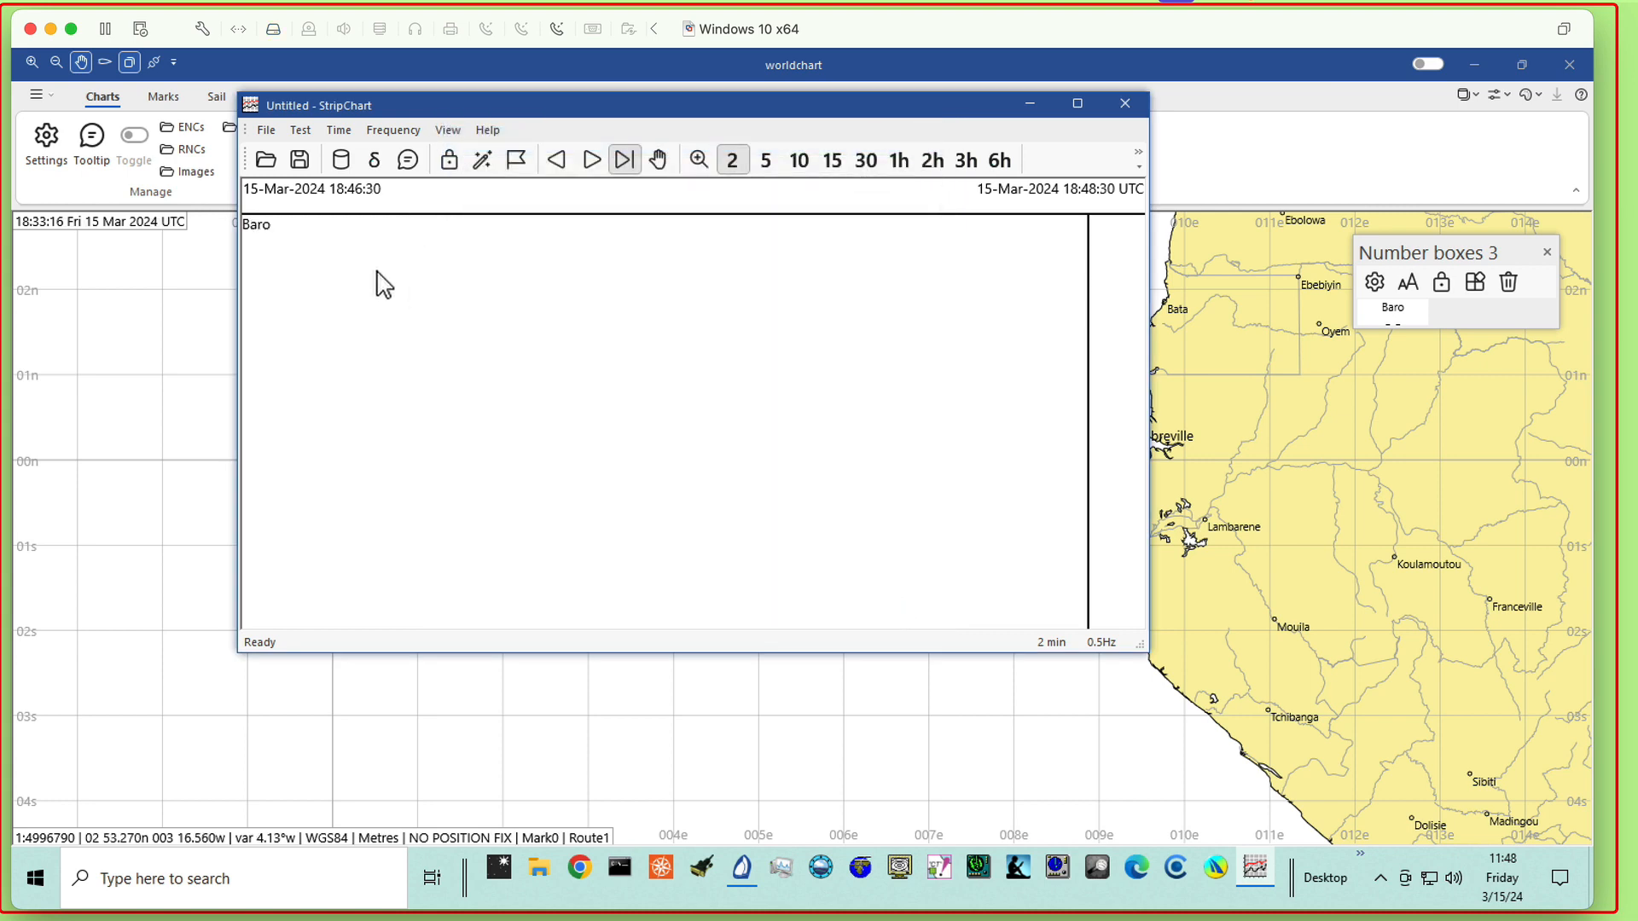
pyautogui.click(1030, 103)
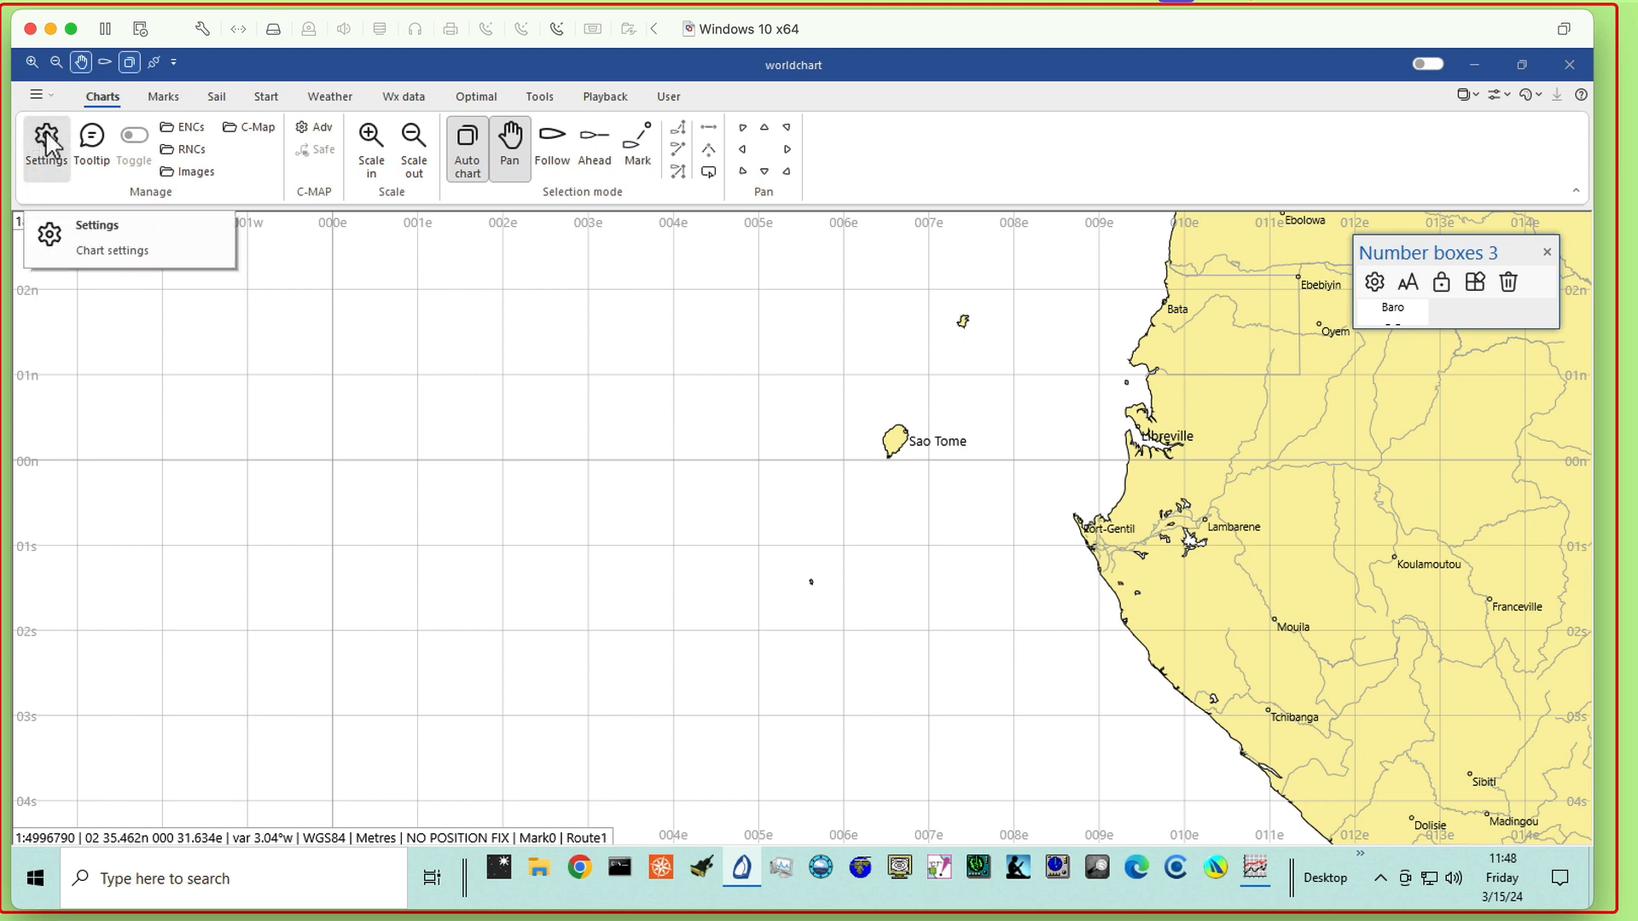
# Step: Set the instrument type of serial port Com 4 to NMEA 0183 and apply the setting
pyautogui.click(35, 97)
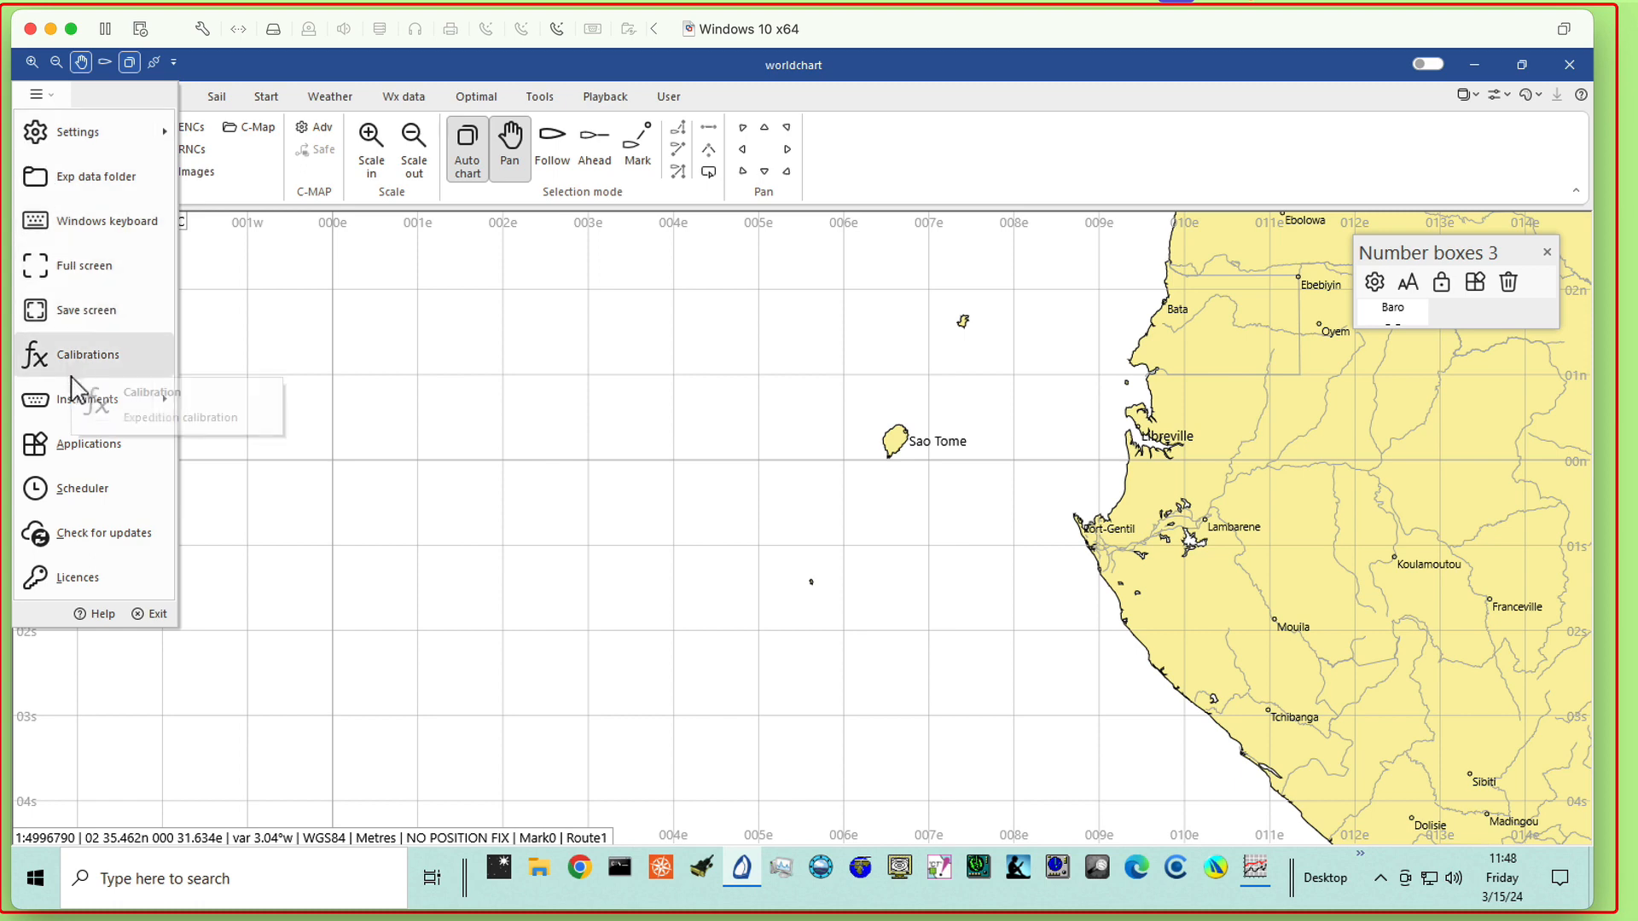
pyautogui.moveTo(64, 413)
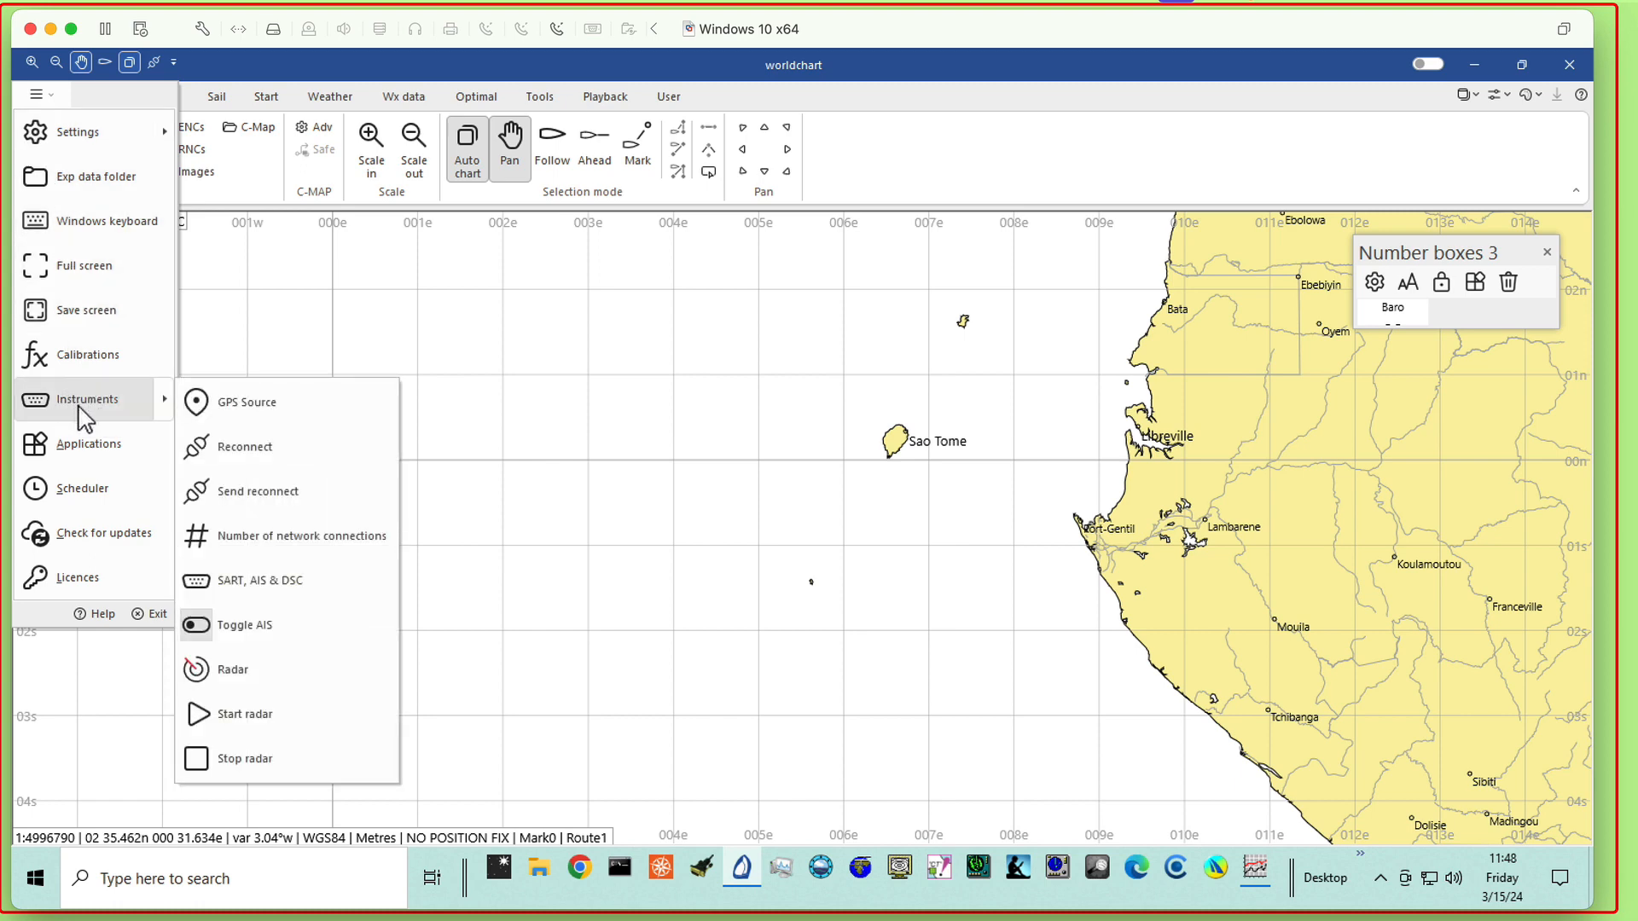
pyautogui.click(81, 414)
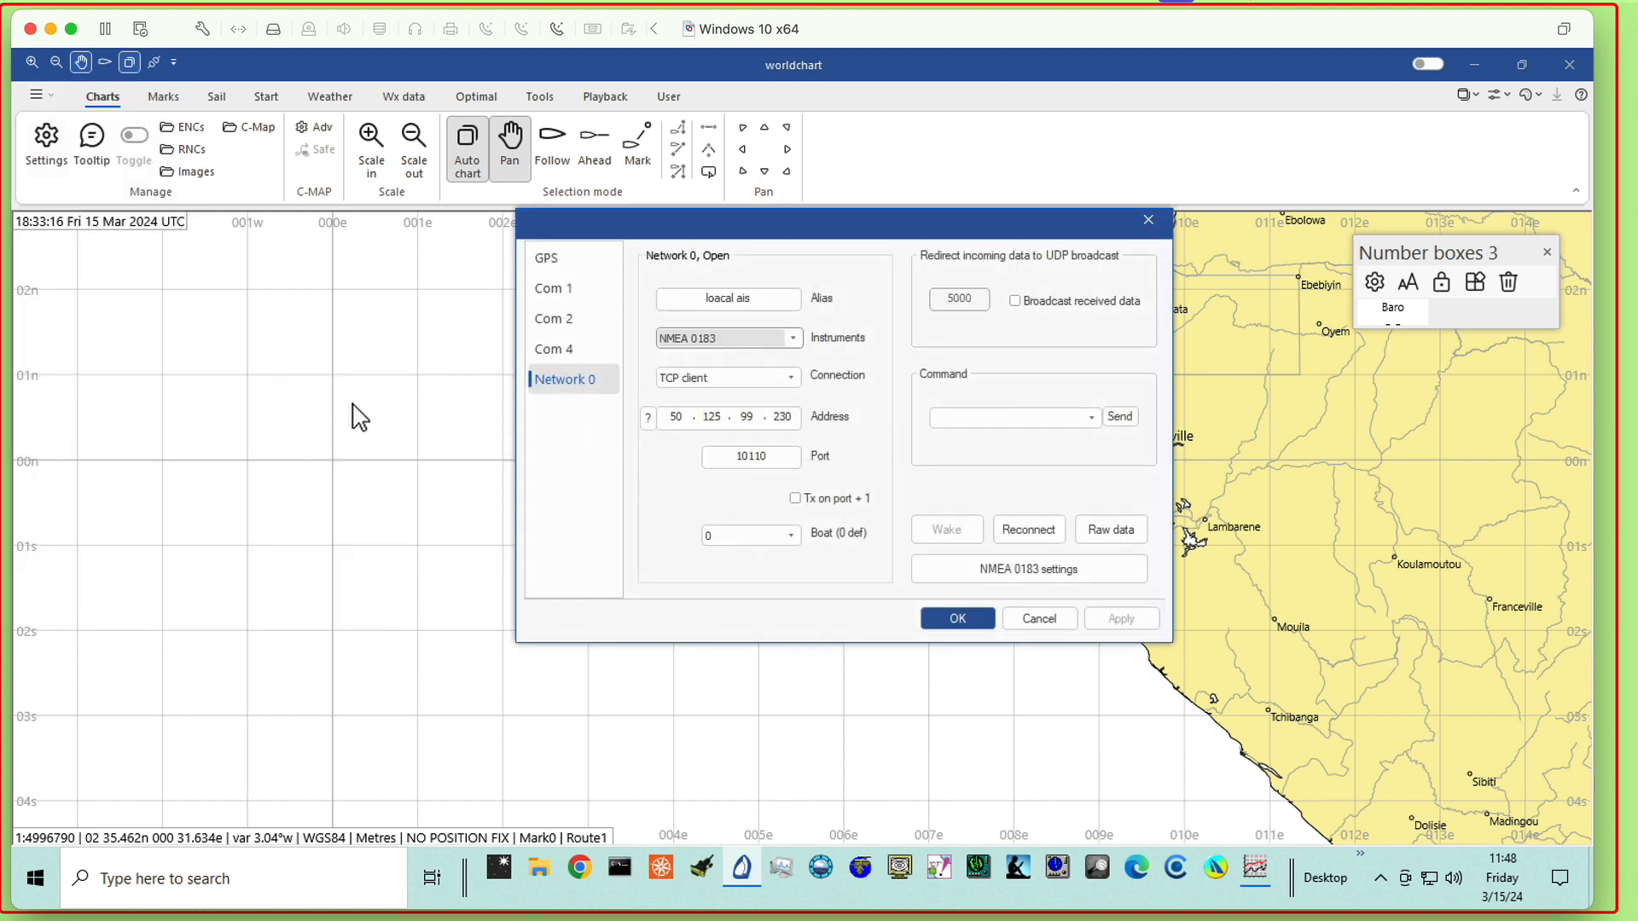
pyautogui.click(563, 356)
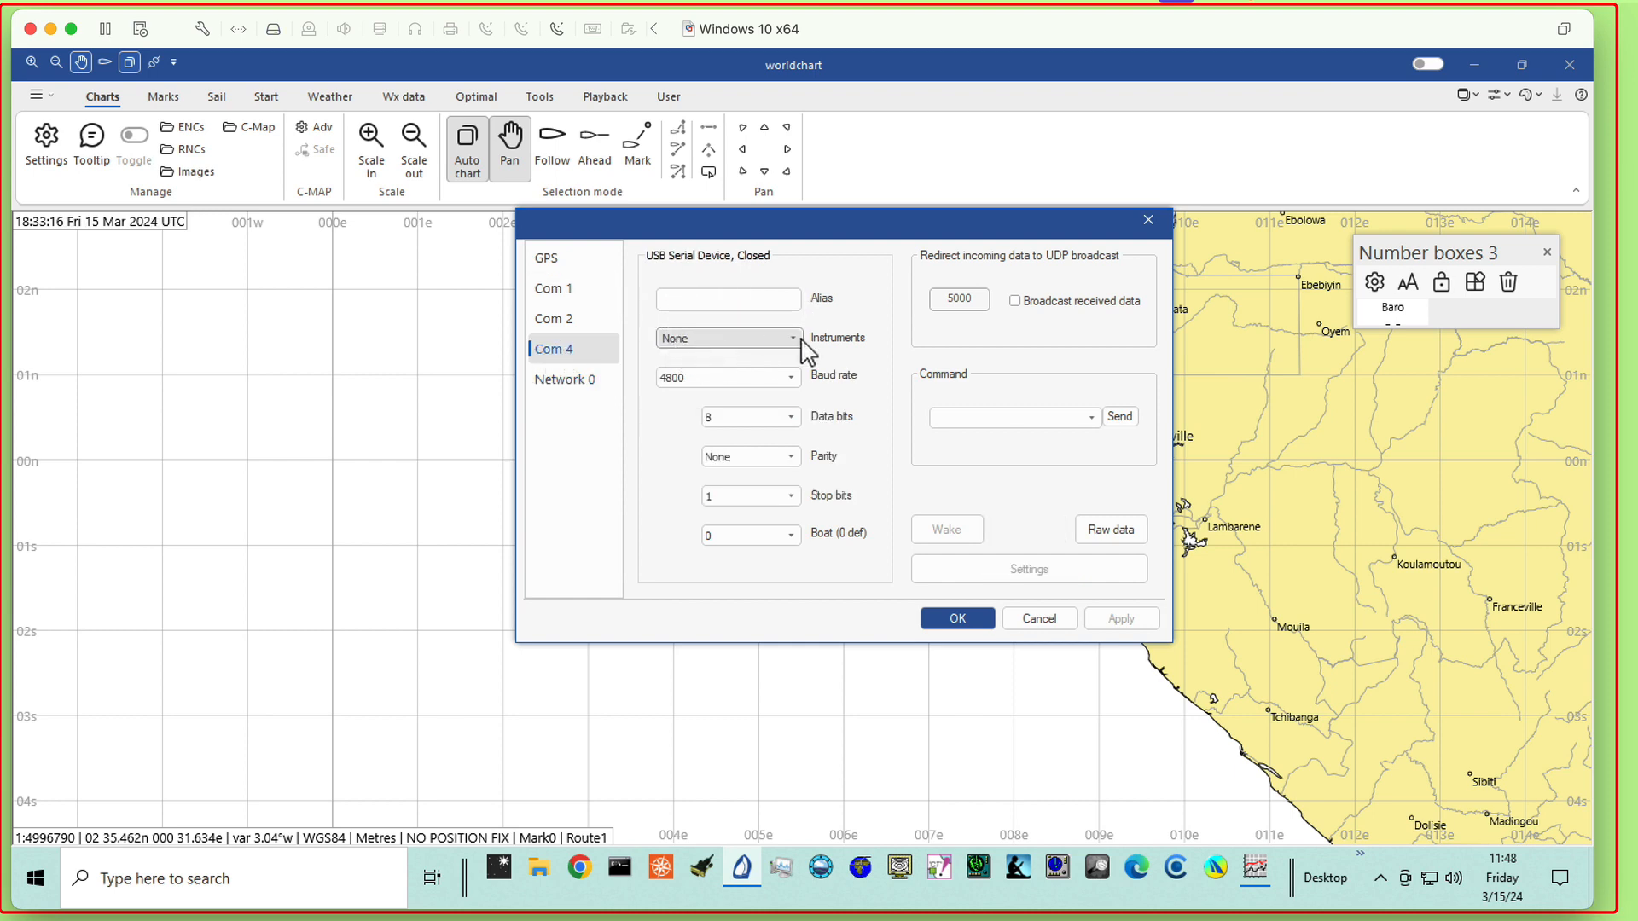
pyautogui.click(727, 341)
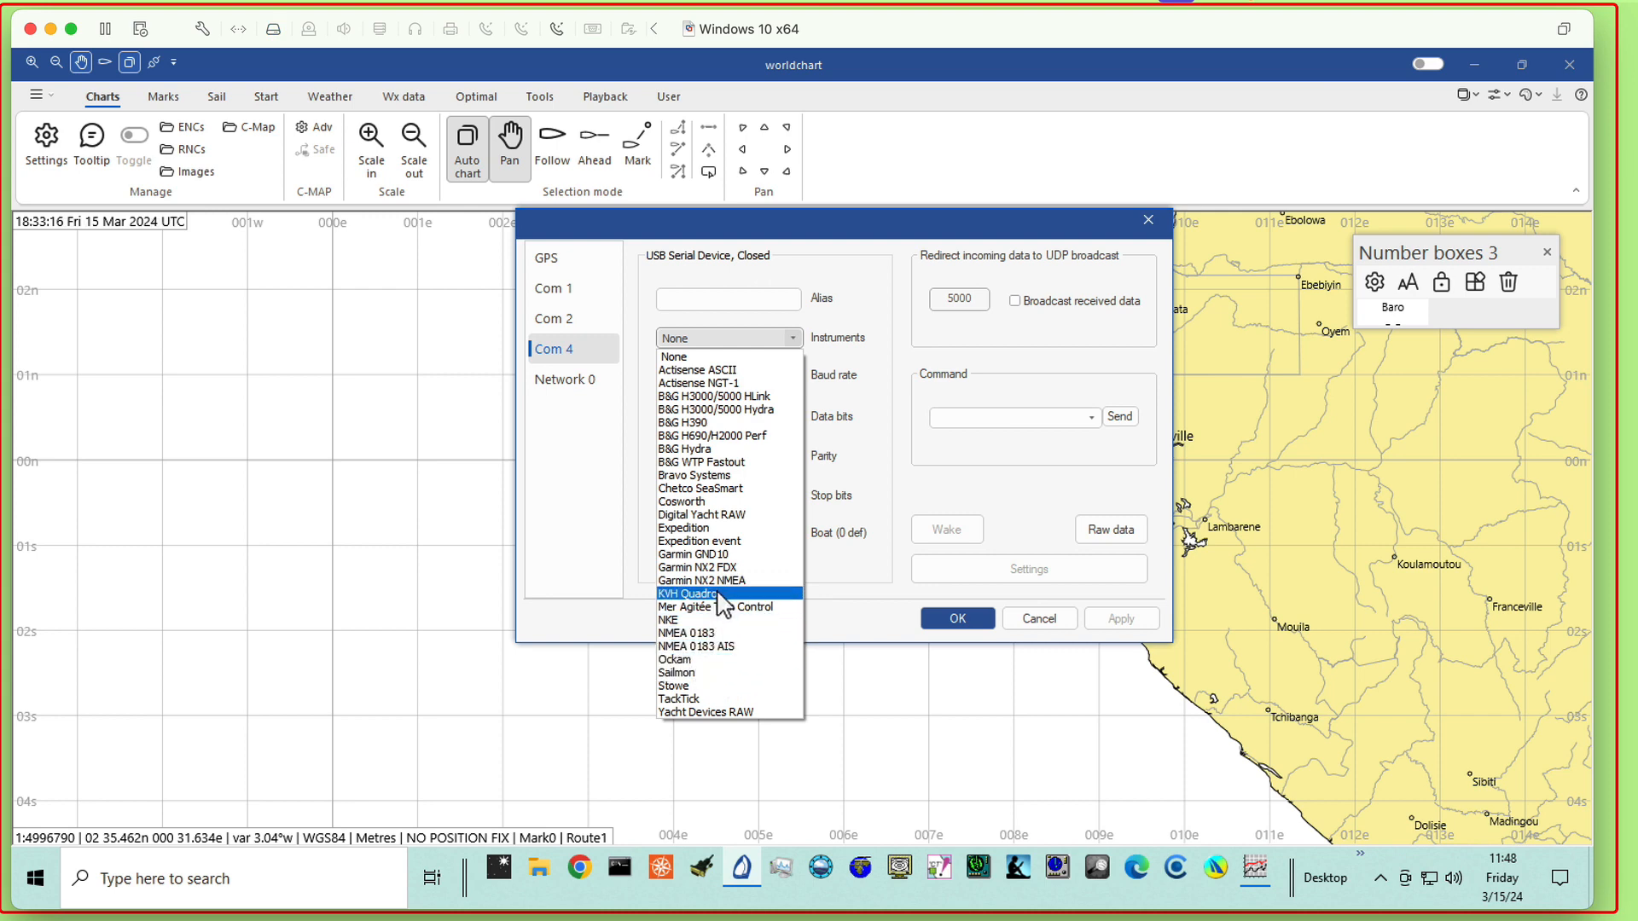
pyautogui.click(721, 633)
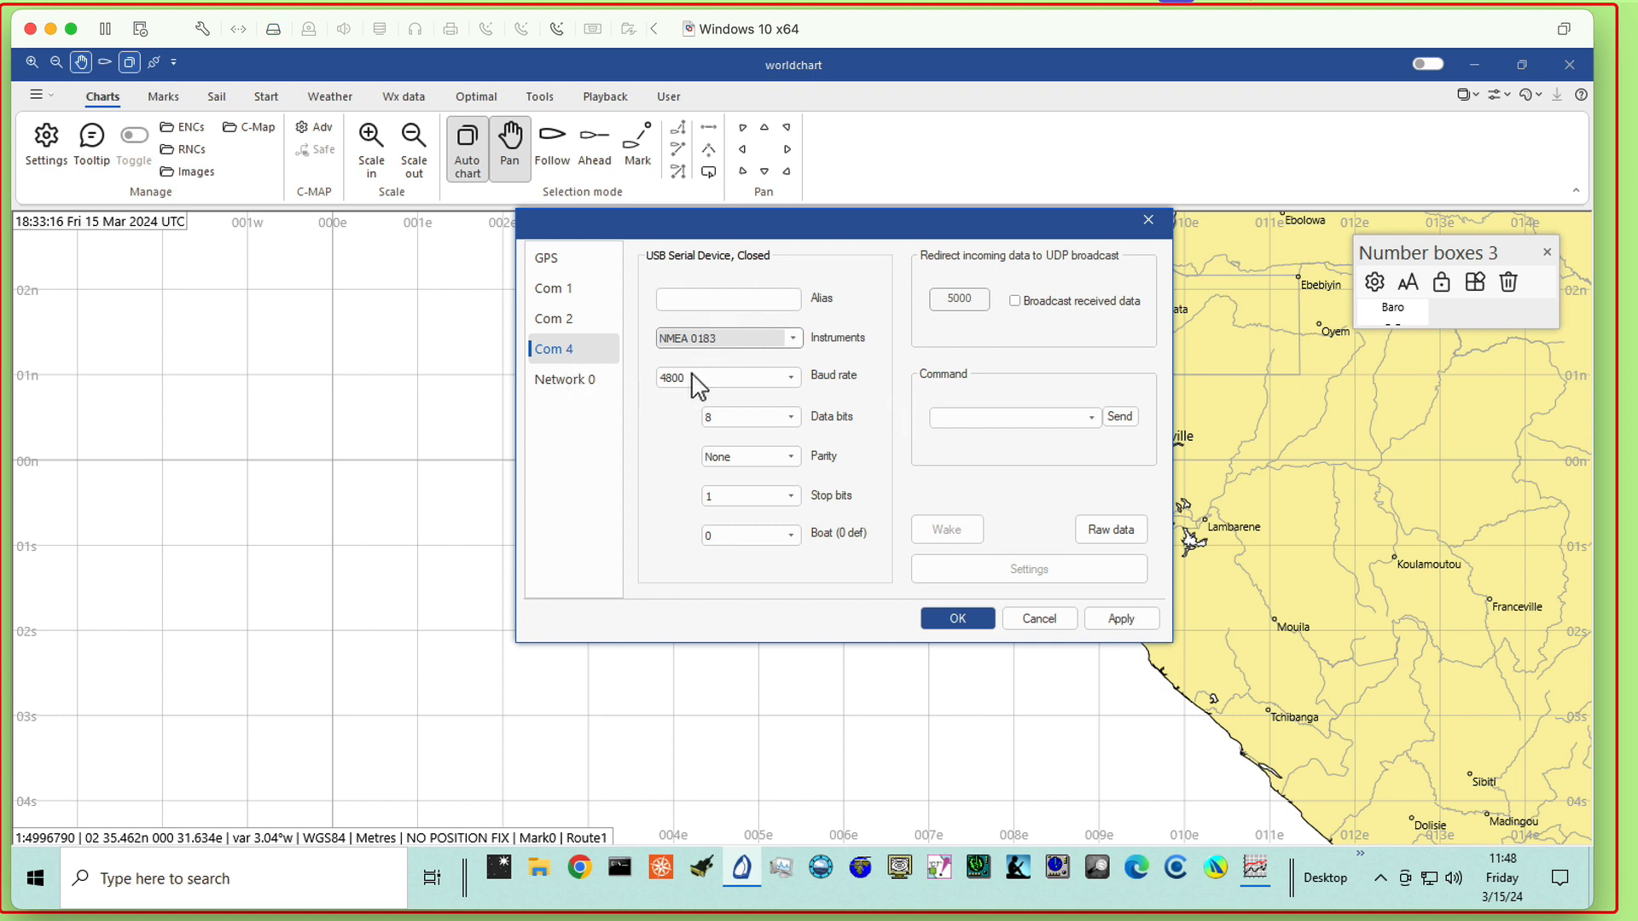
pyautogui.click(1122, 620)
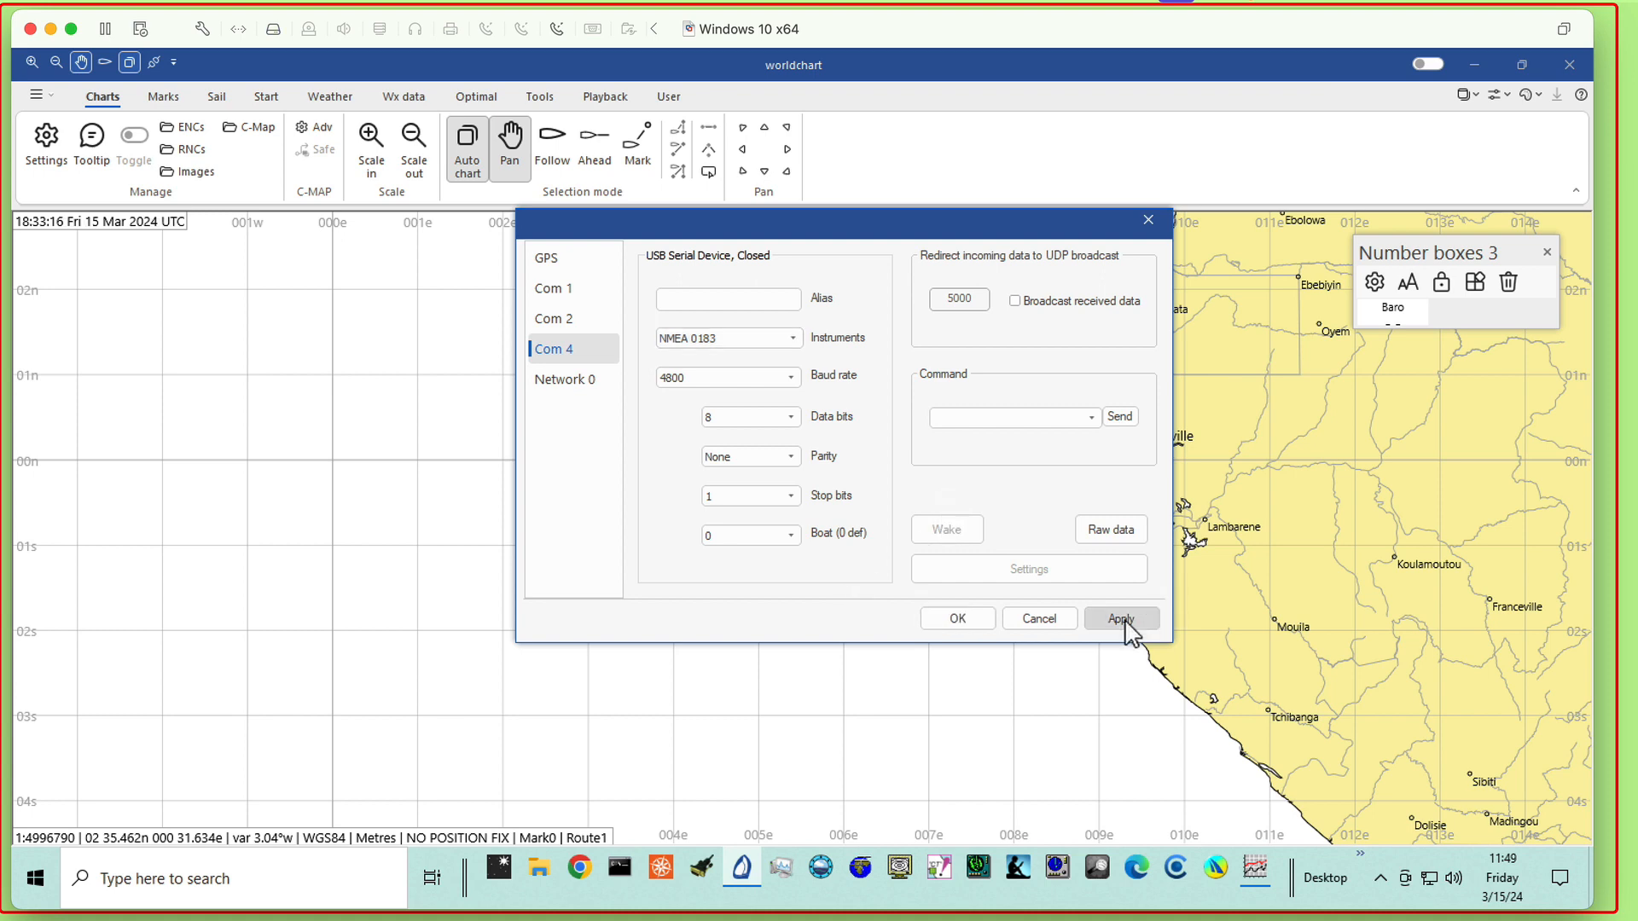
# Step: Check the raw data arriving on Com 4, and accept the instrument settings, dismissing the message that follows
pyautogui.click(1123, 532)
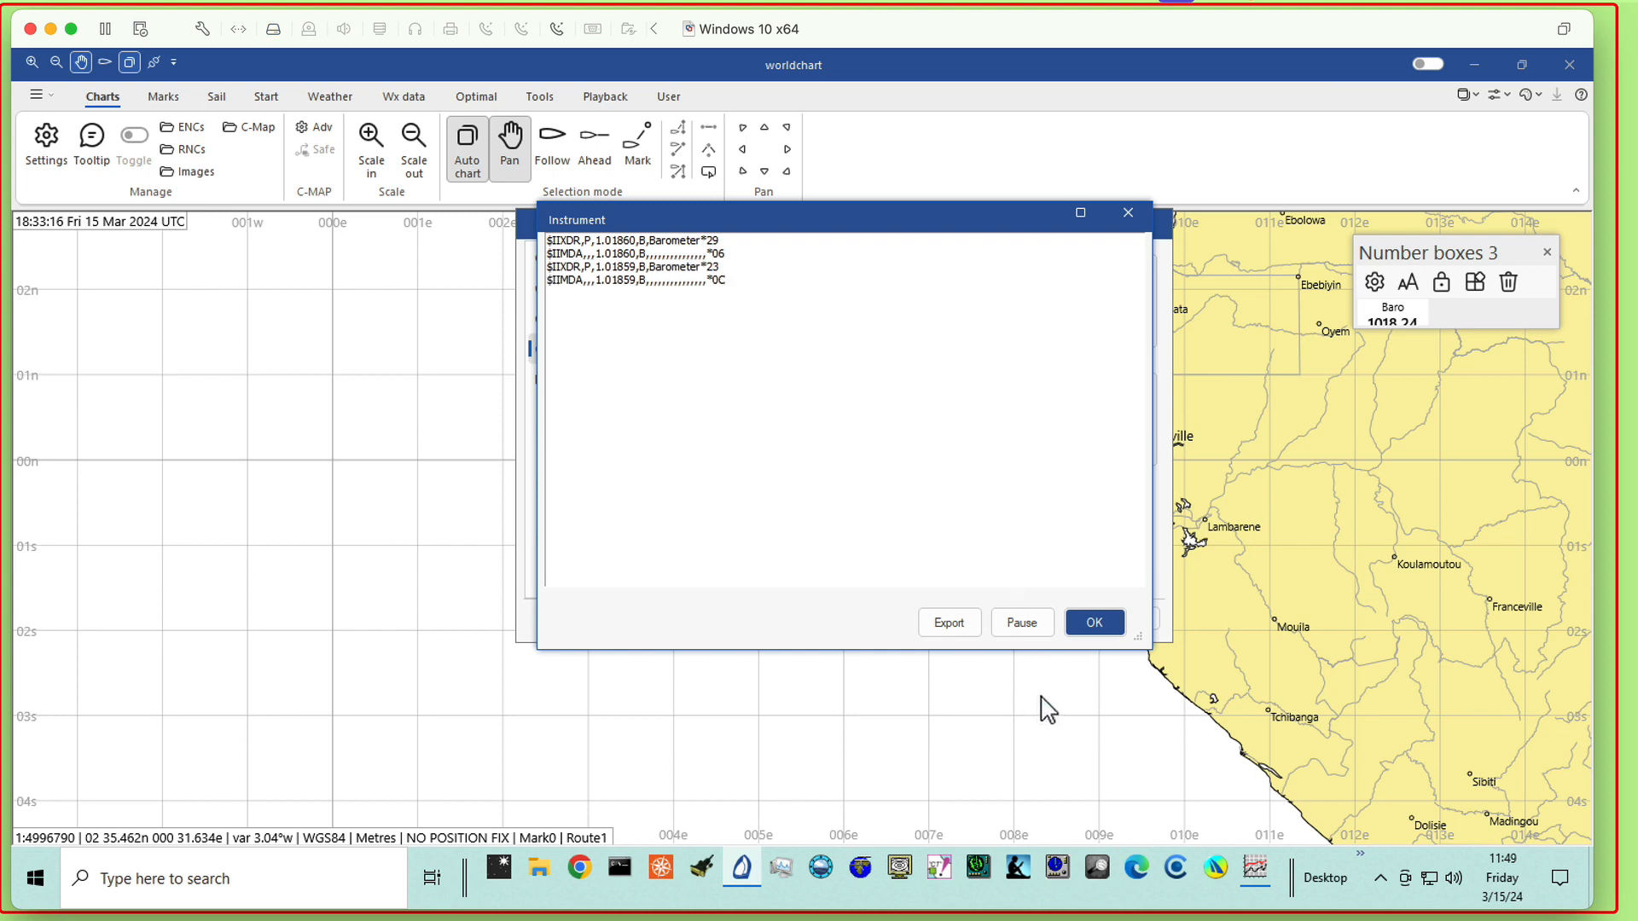
pyautogui.click(1129, 212)
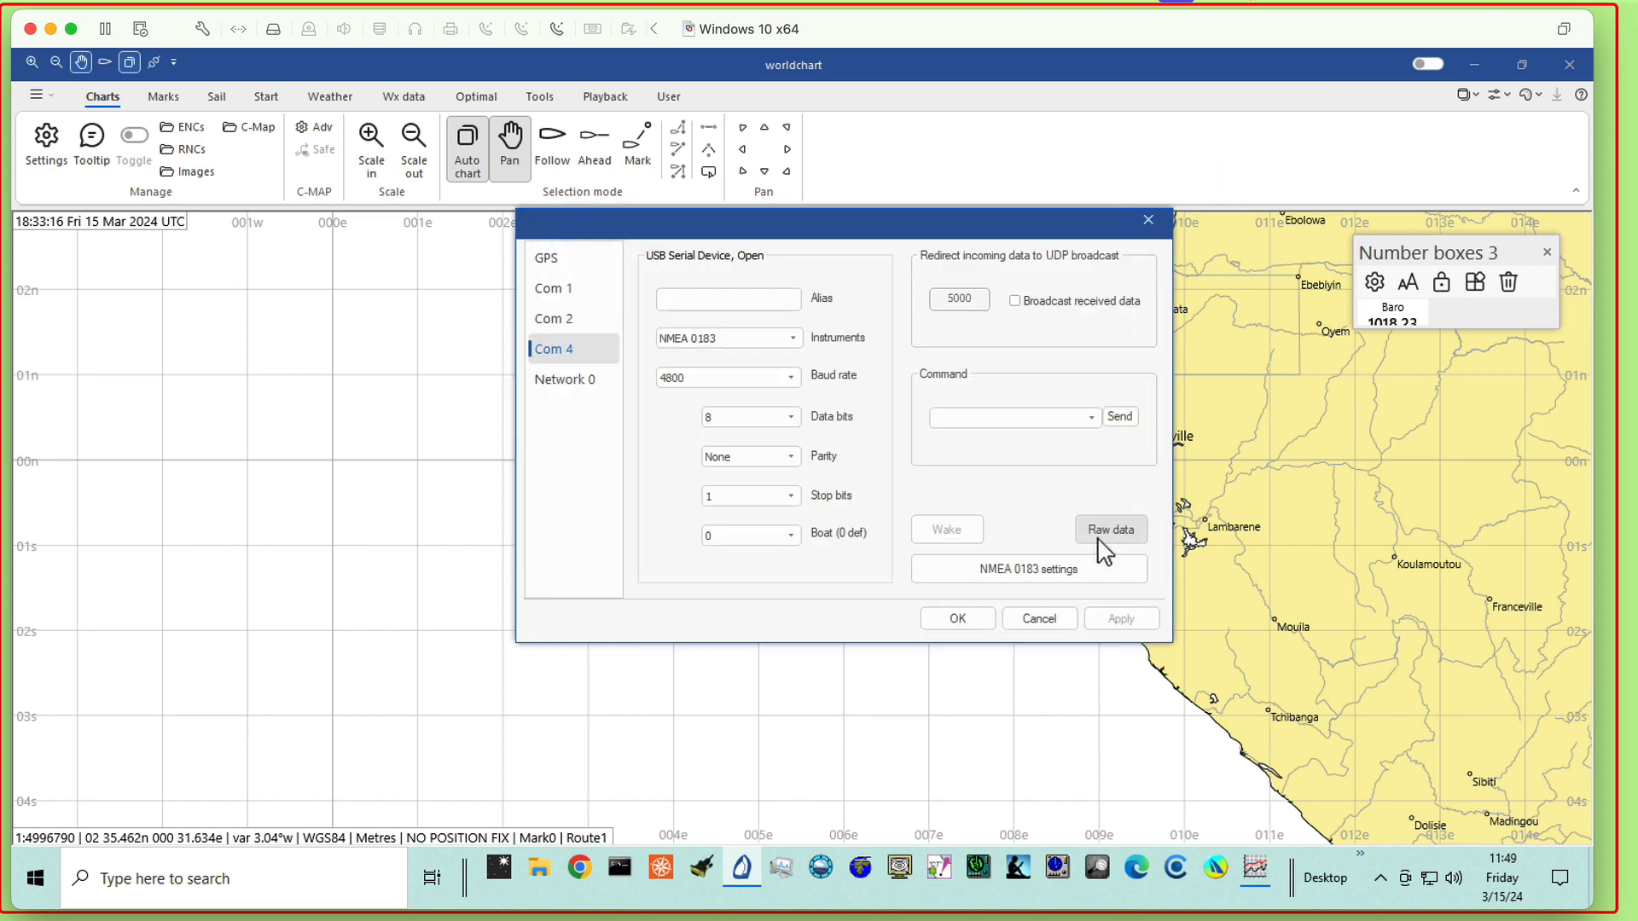
pyautogui.click(954, 619)
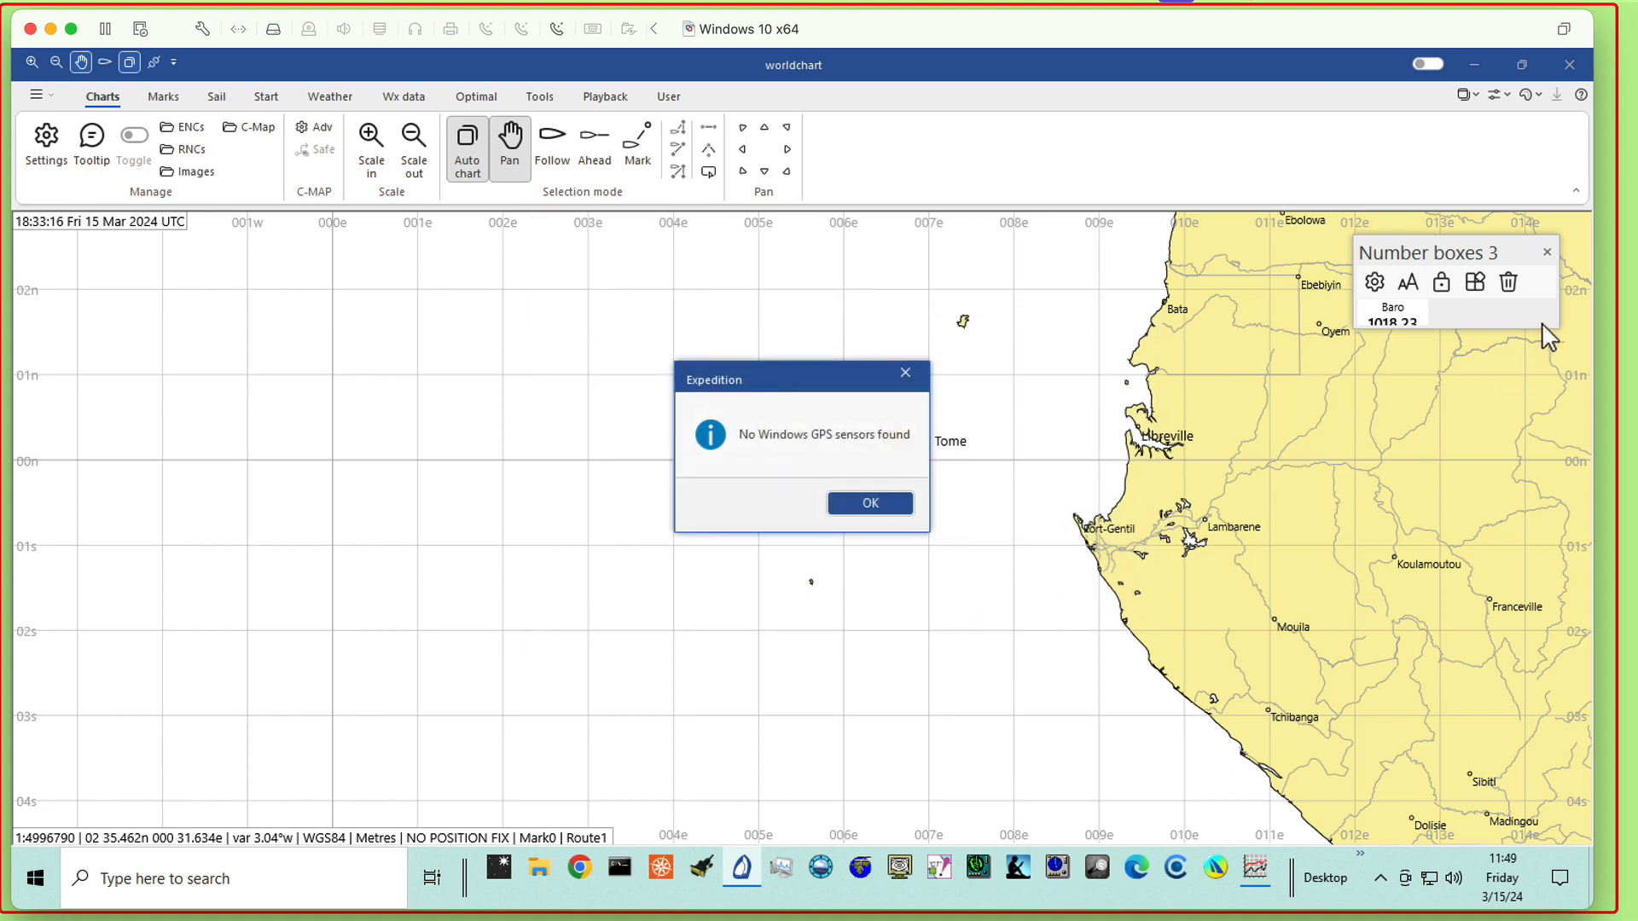
pyautogui.click(880, 509)
# Step: Make the Number boxes 3 pane narrower and taller to fit the whole Baro reading, and restore the StripChart window
pyautogui.moveTo(1556, 325); pyautogui.dragTo(1504, 346)
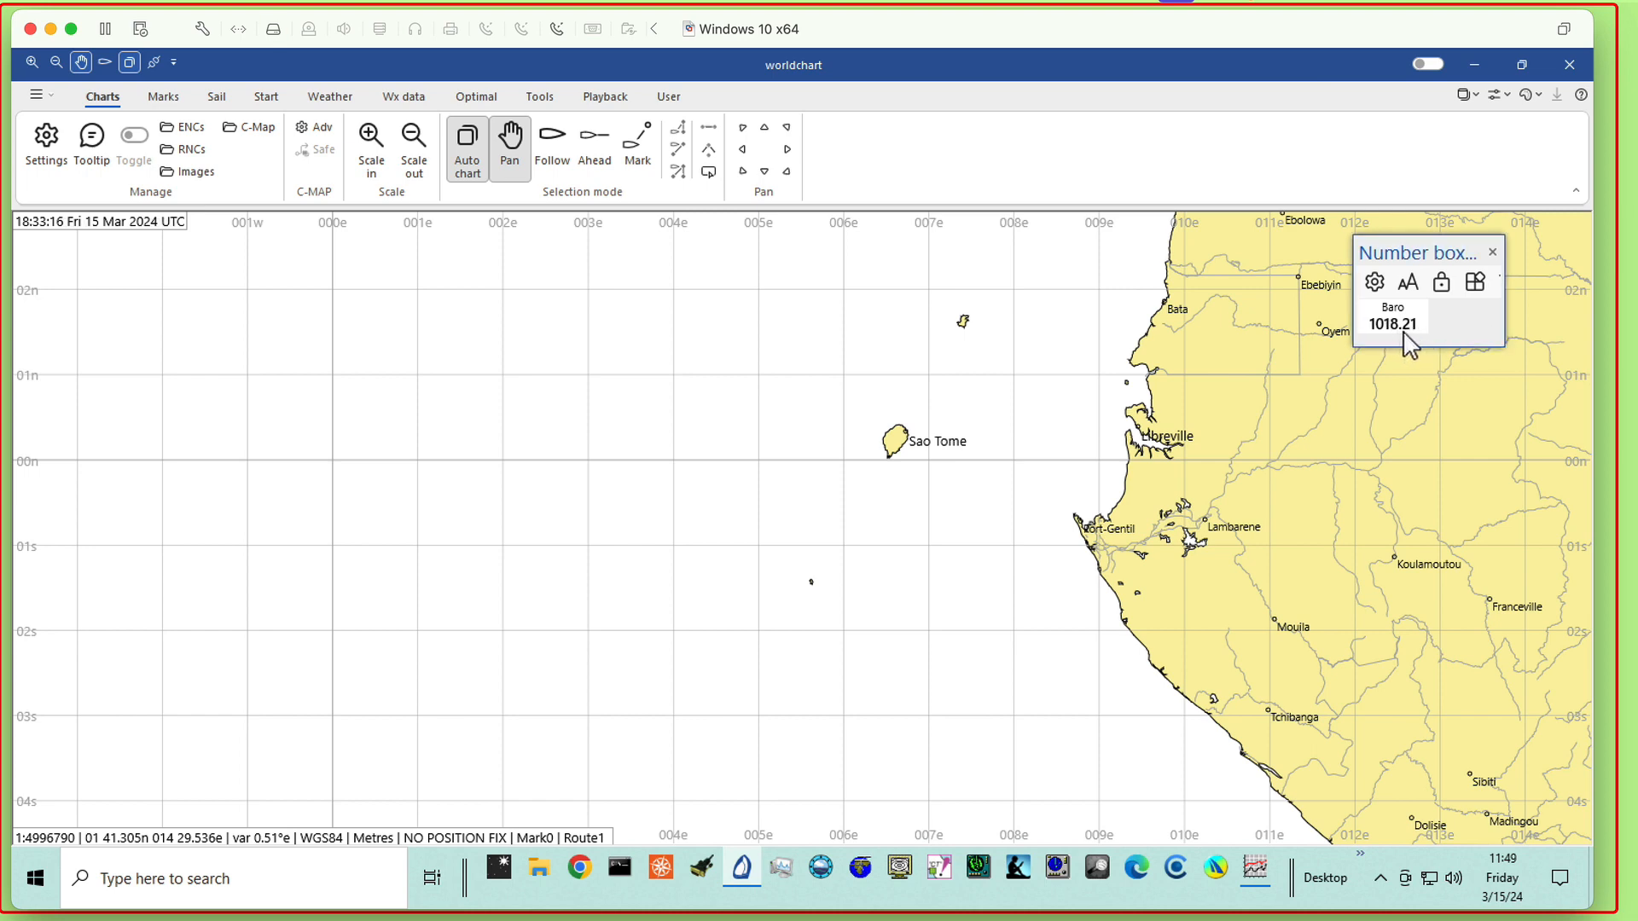
pyautogui.click(1254, 868)
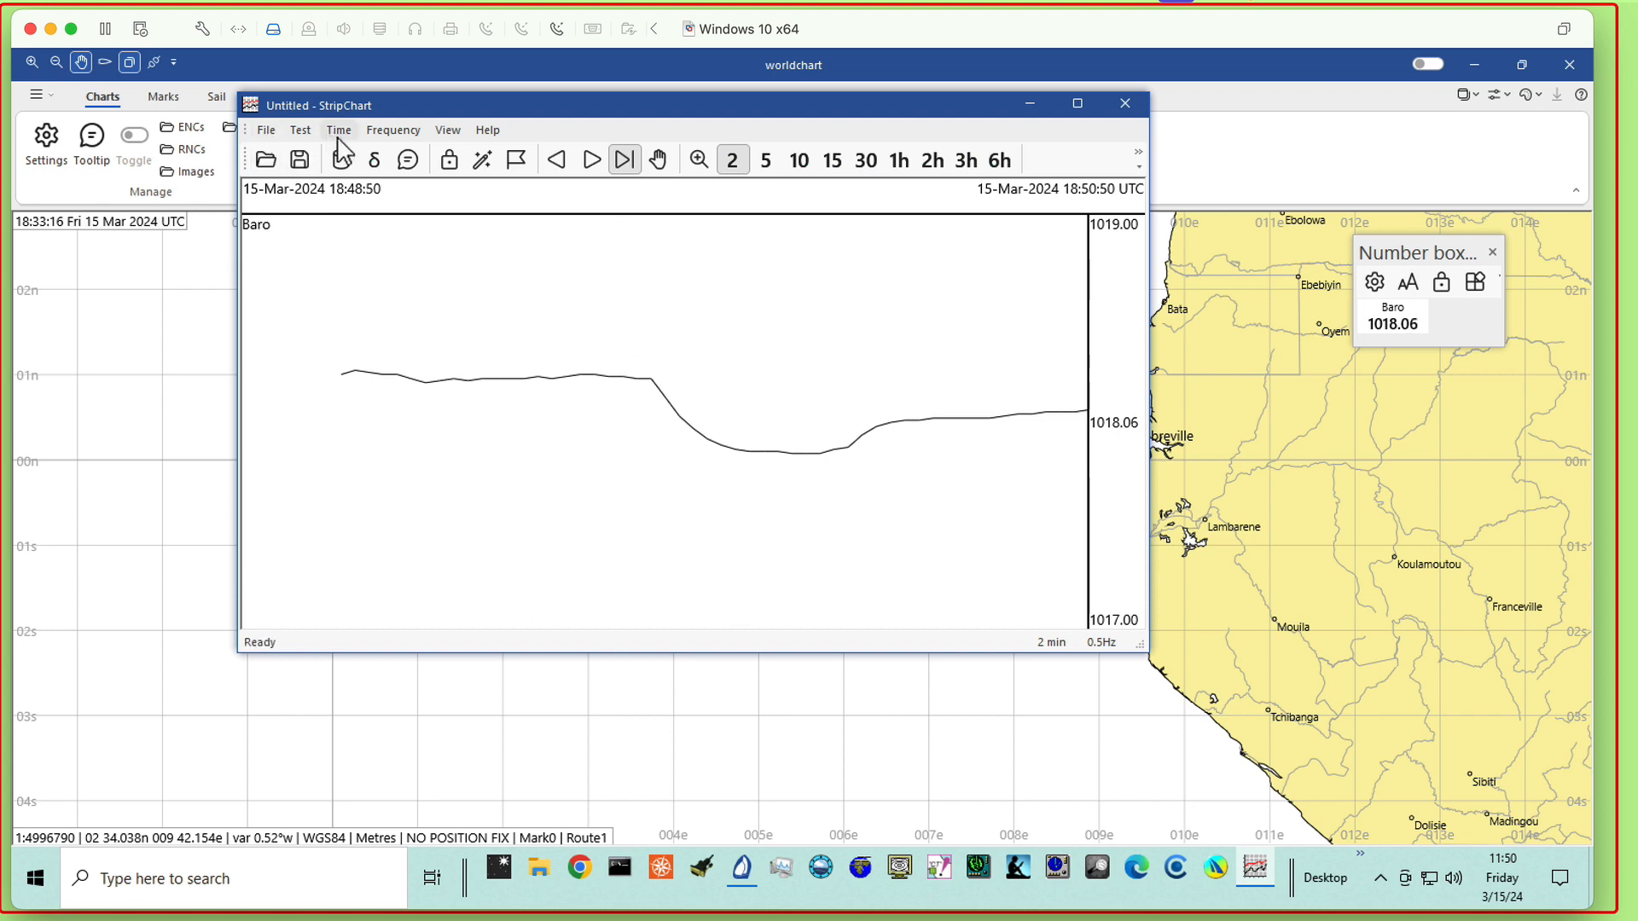
# Step: Try to exit StripChart while saving the chart as baro in Expedition's stripchart program folder, and cancel the save
pyautogui.click(1126, 102)
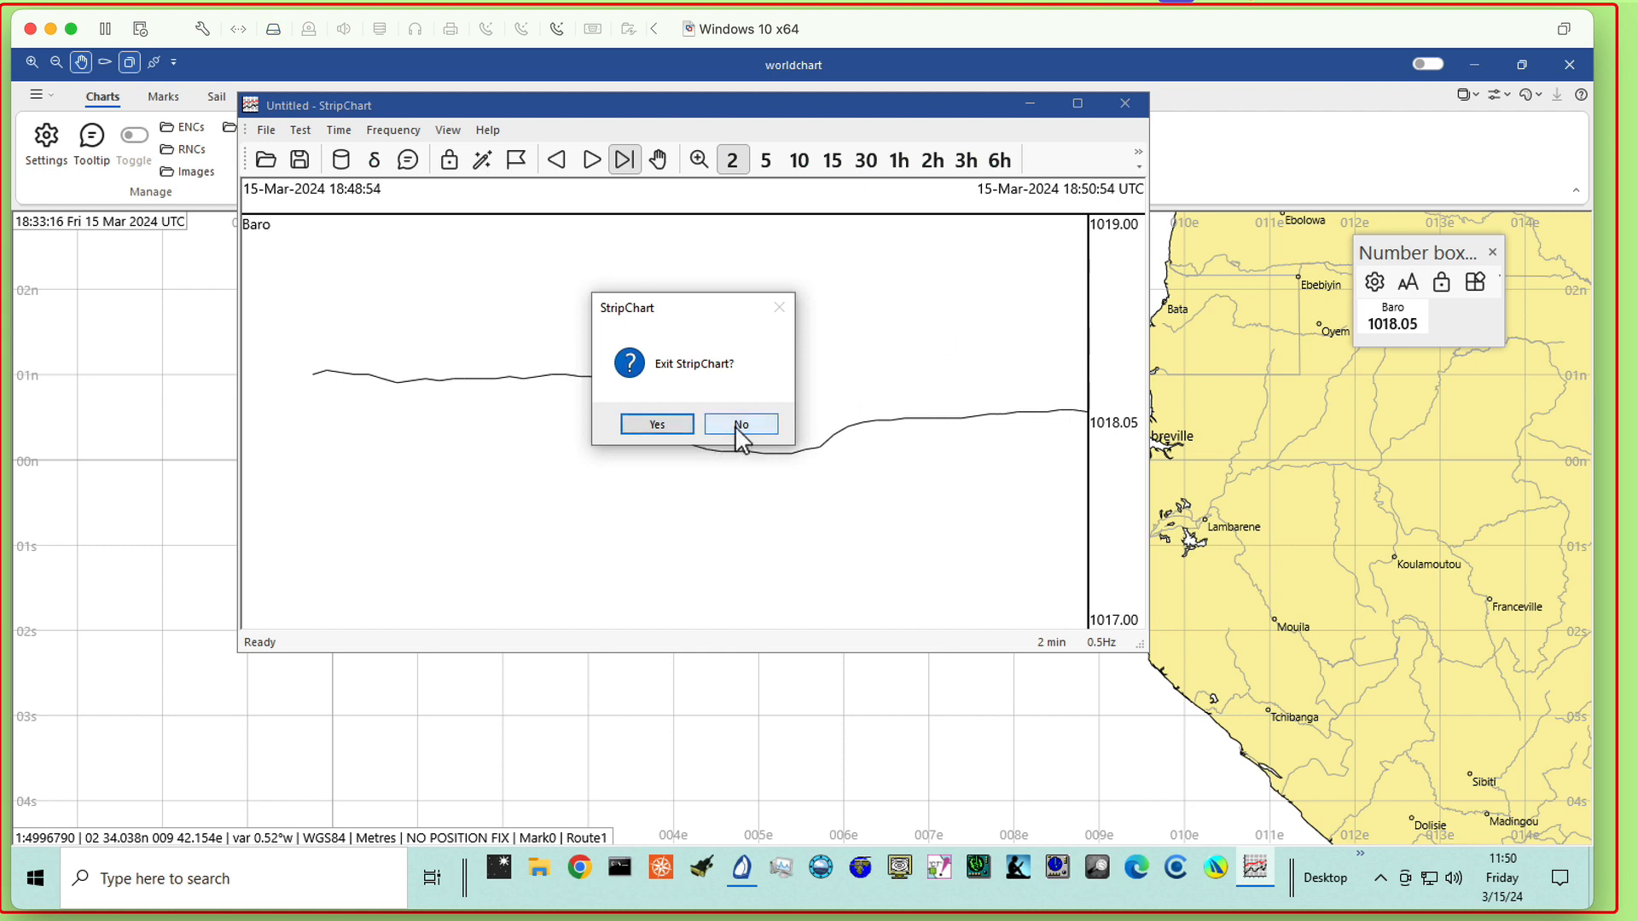
pyautogui.click(673, 426)
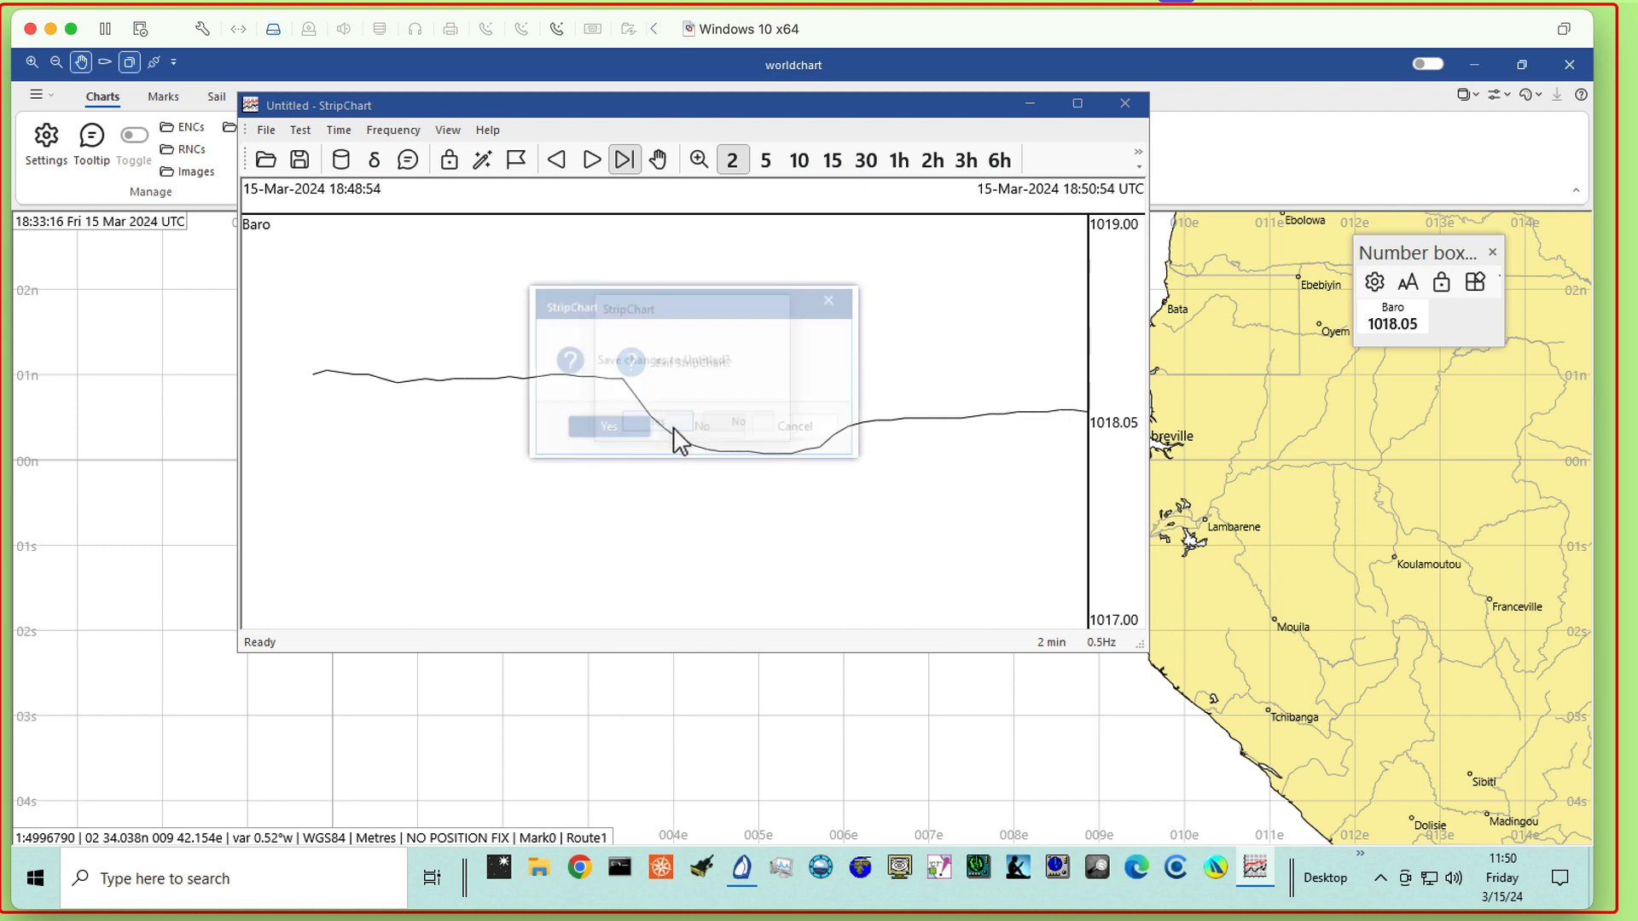
pyautogui.click(621, 435)
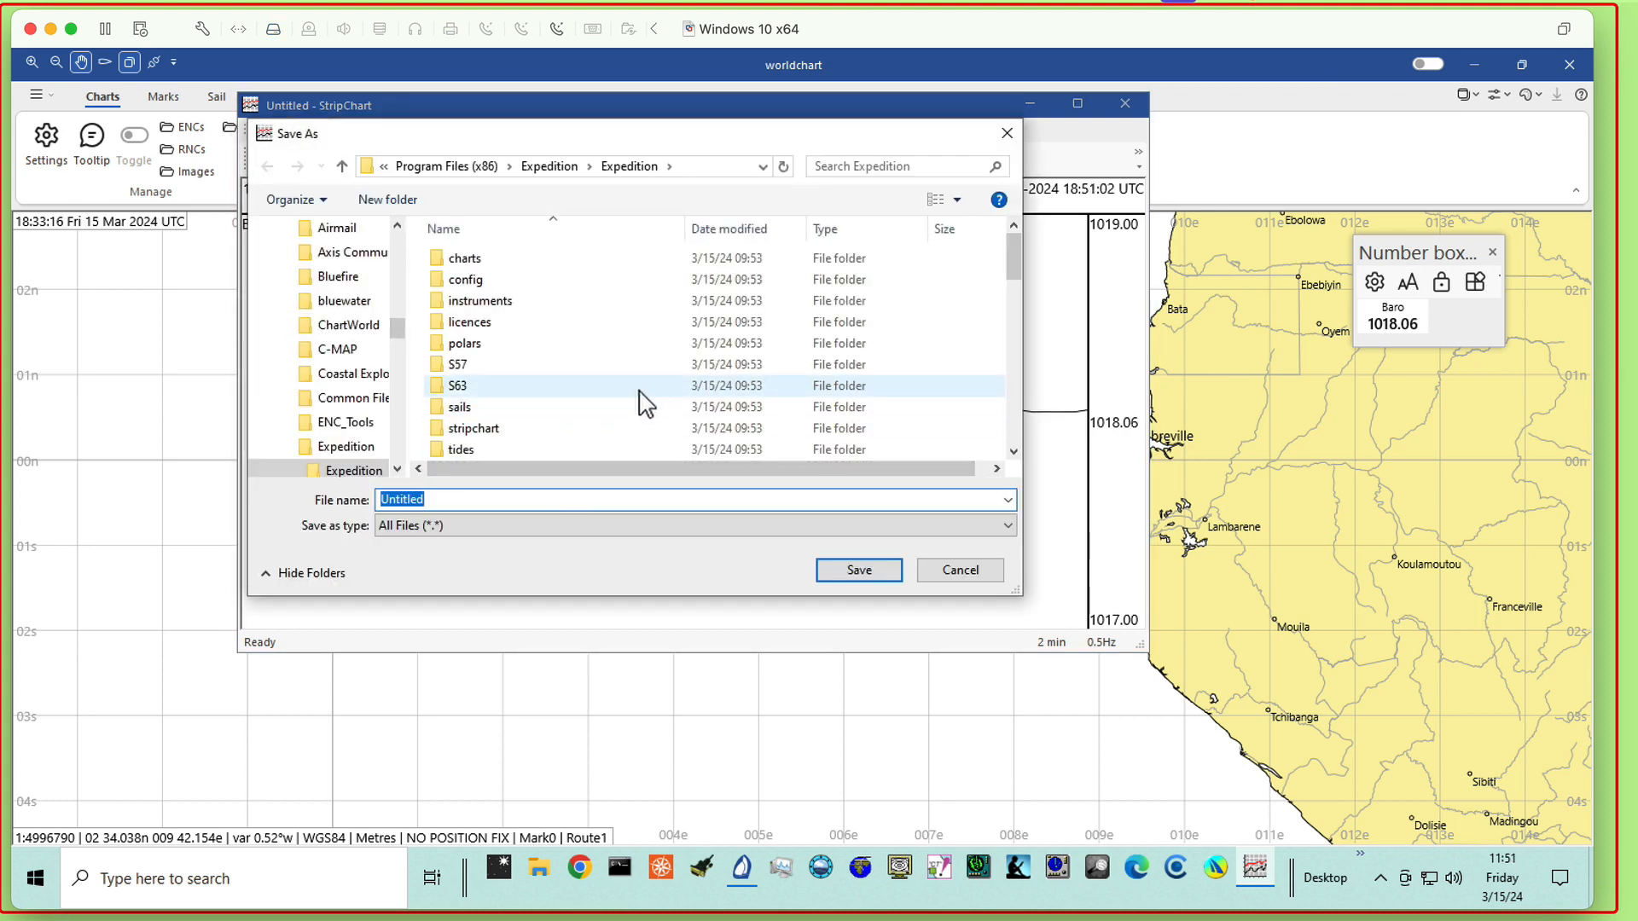
pyautogui.doubleClick(529, 429)
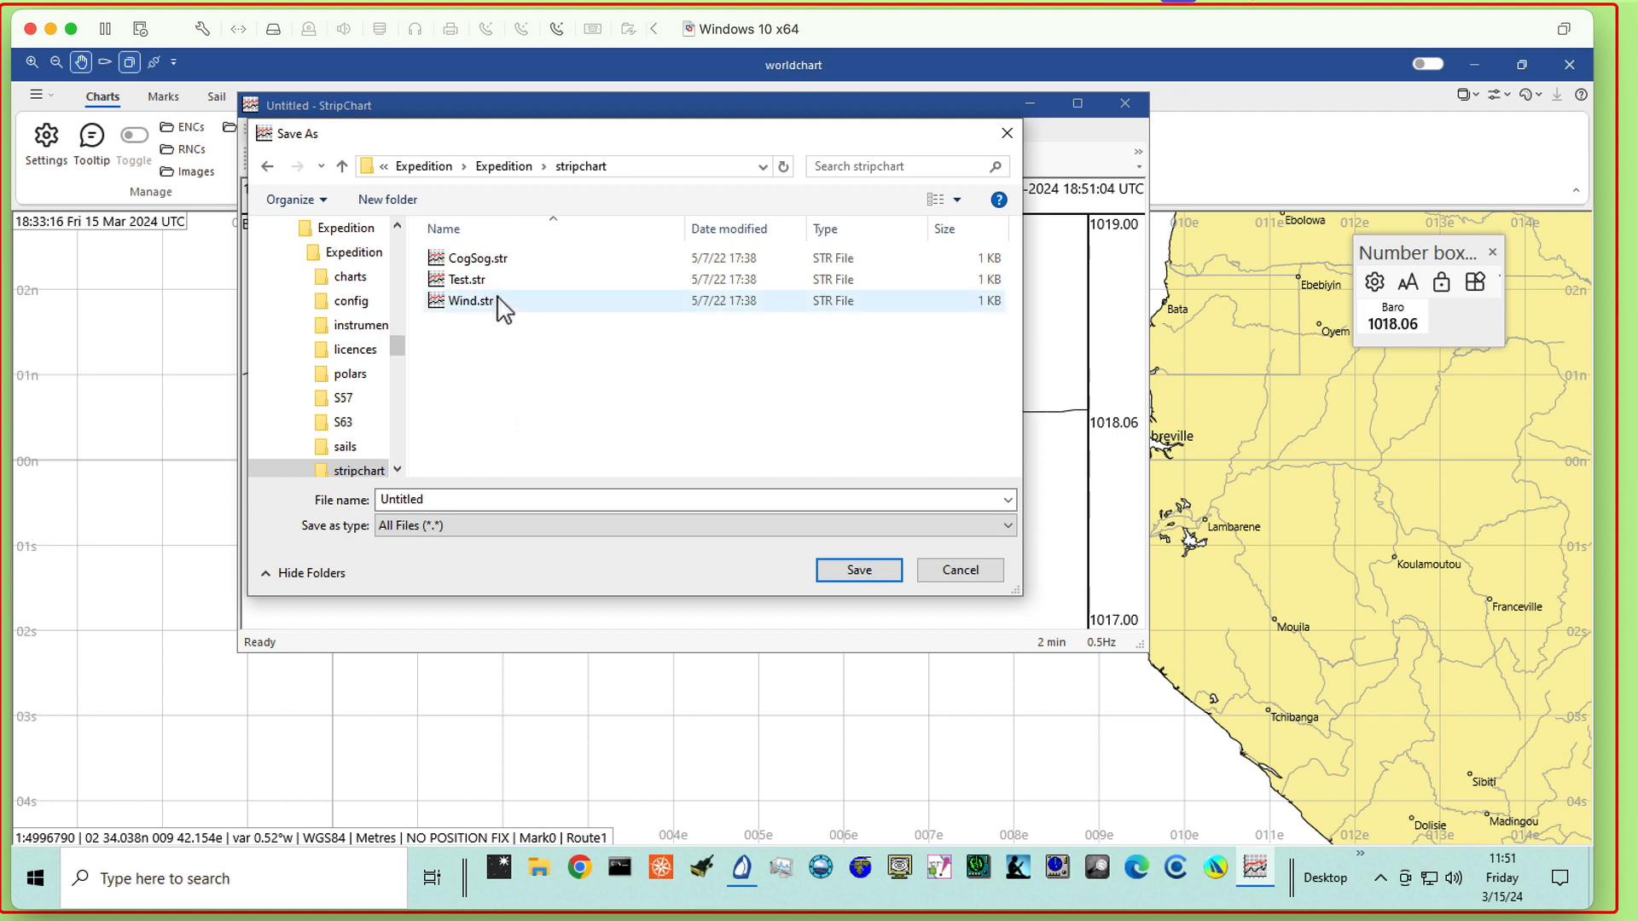
pyautogui.click(453, 499)
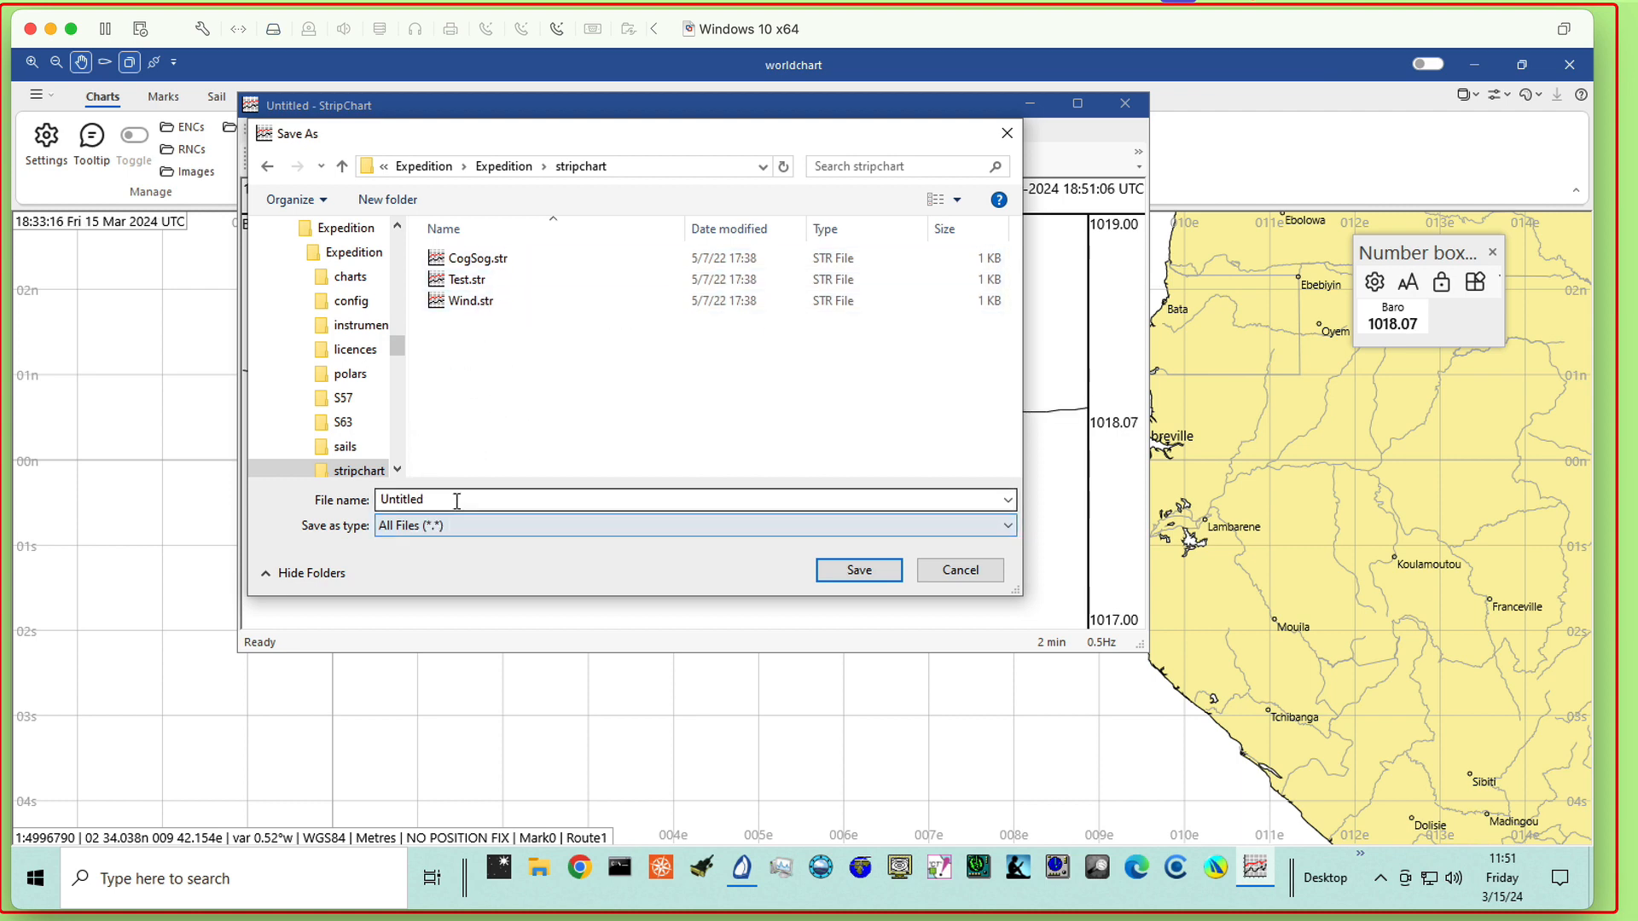
pyautogui.write('baro')
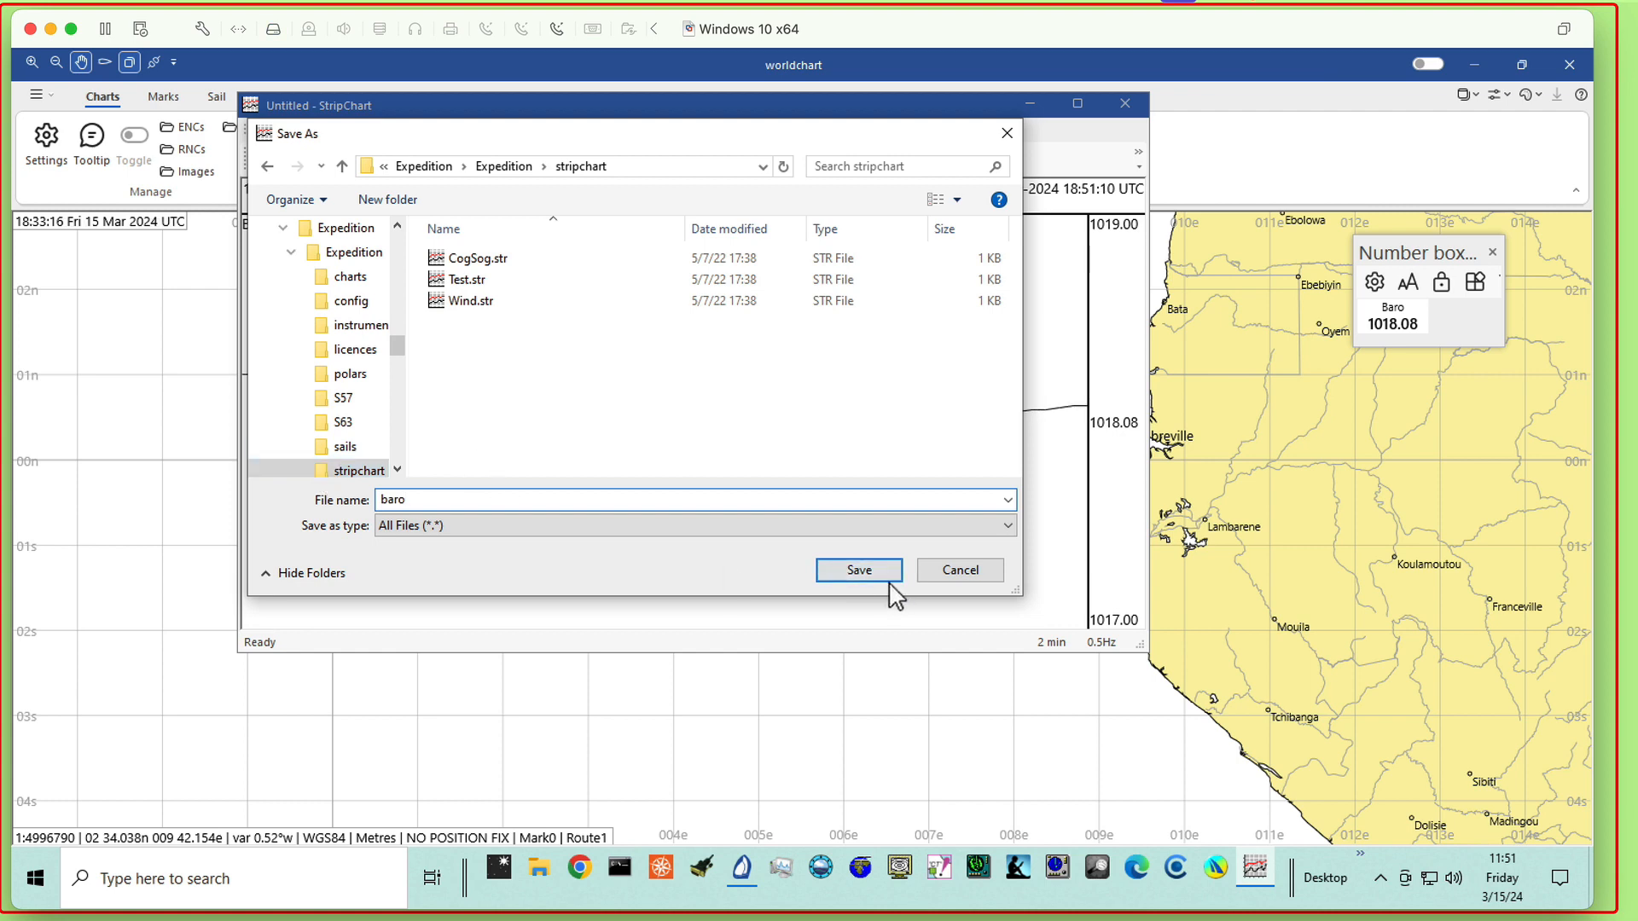
pyautogui.click(855, 570)
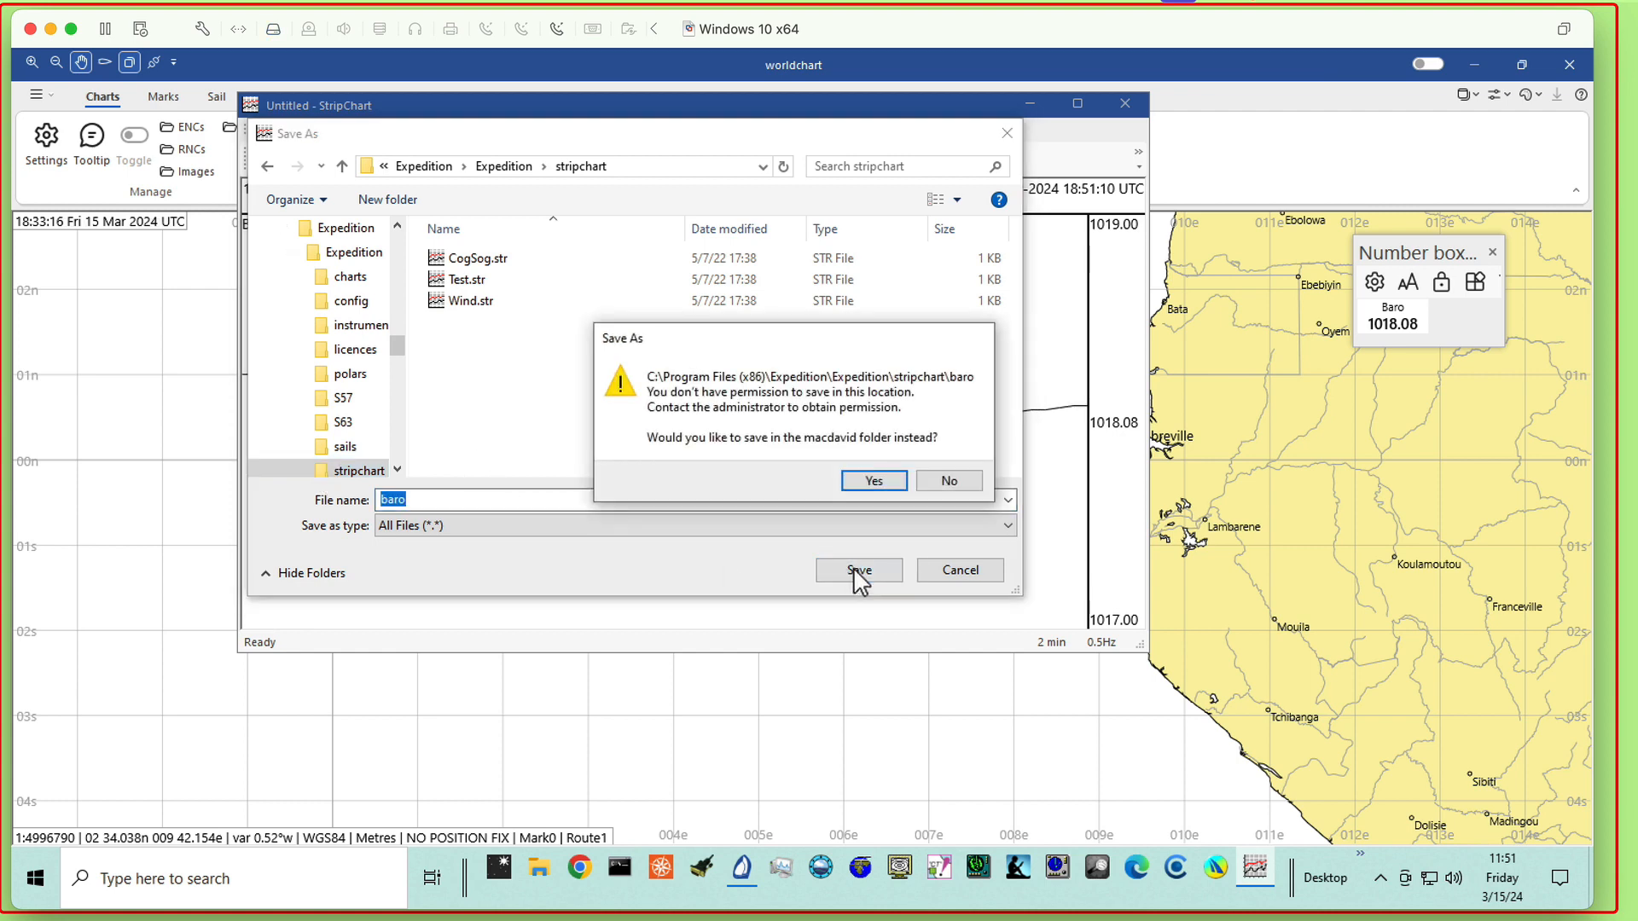
pyautogui.click(880, 482)
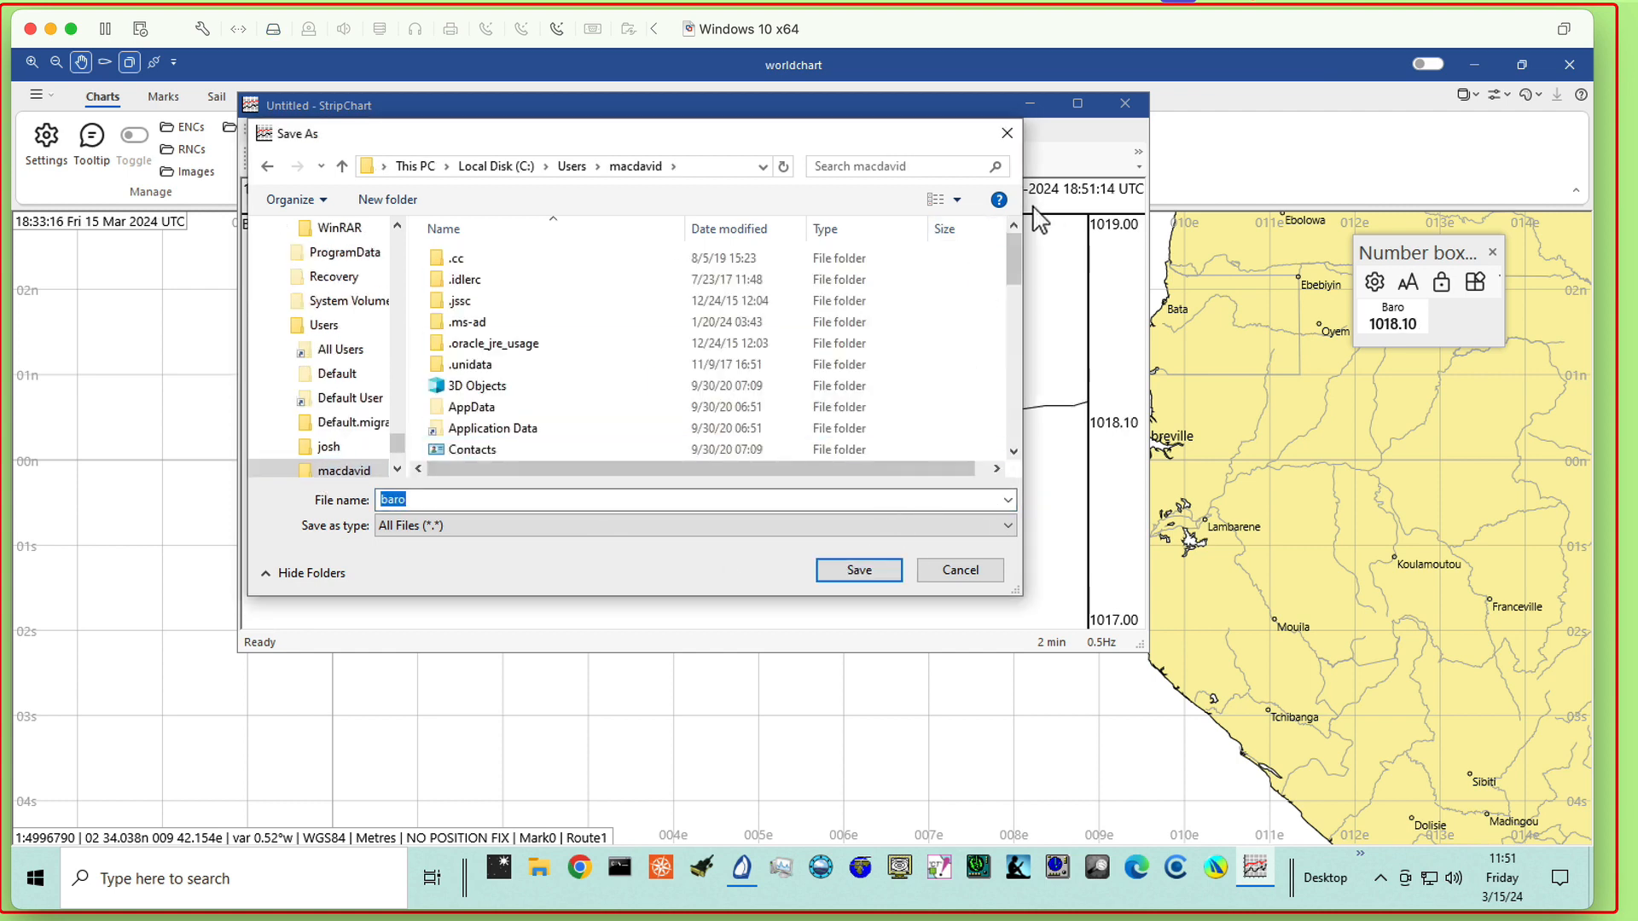
pyautogui.click(1006, 134)
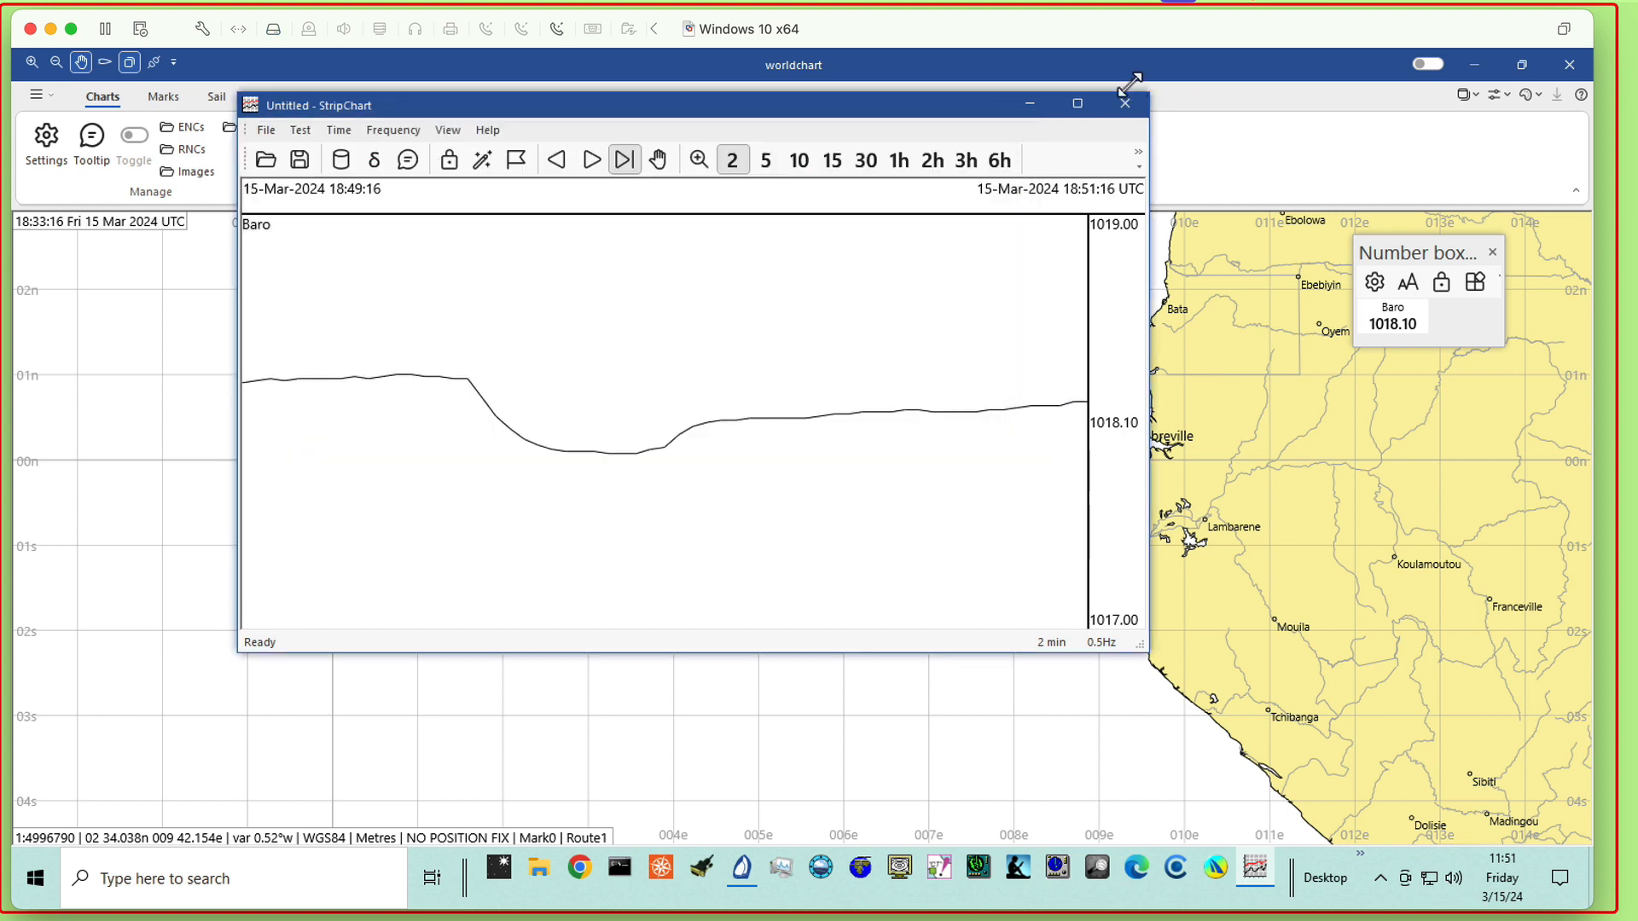